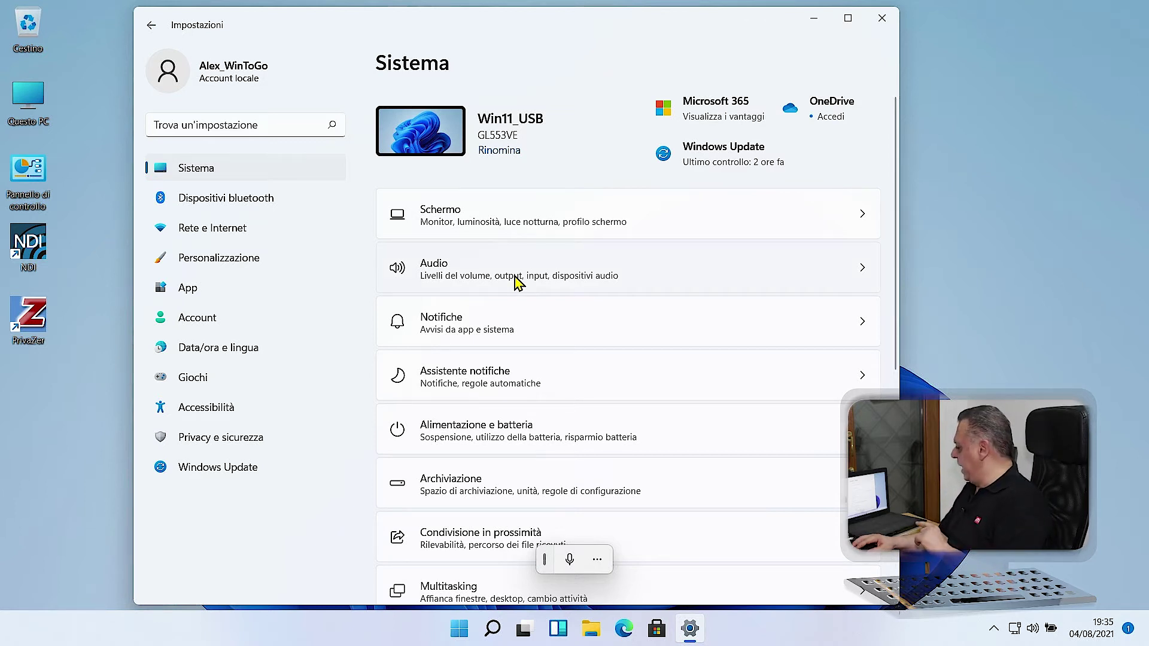
# Open the additional sound settings from the system's audio settings and show the recording devices
pyautogui.click(517, 280)
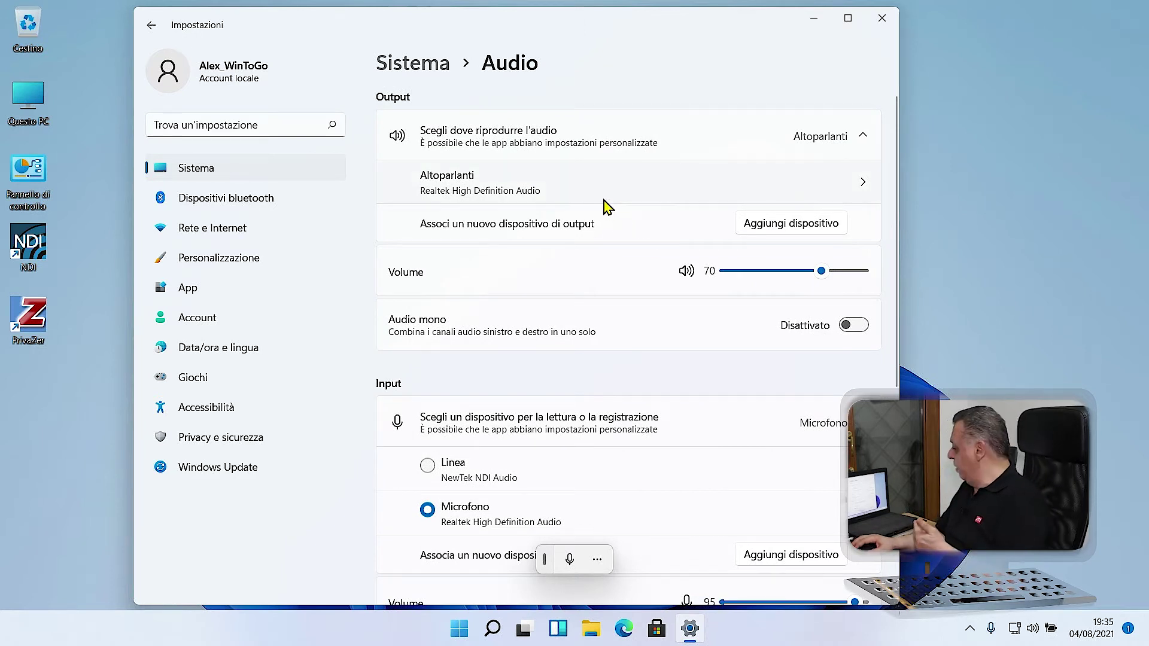
pyautogui.scroll(-6, 604, 207)
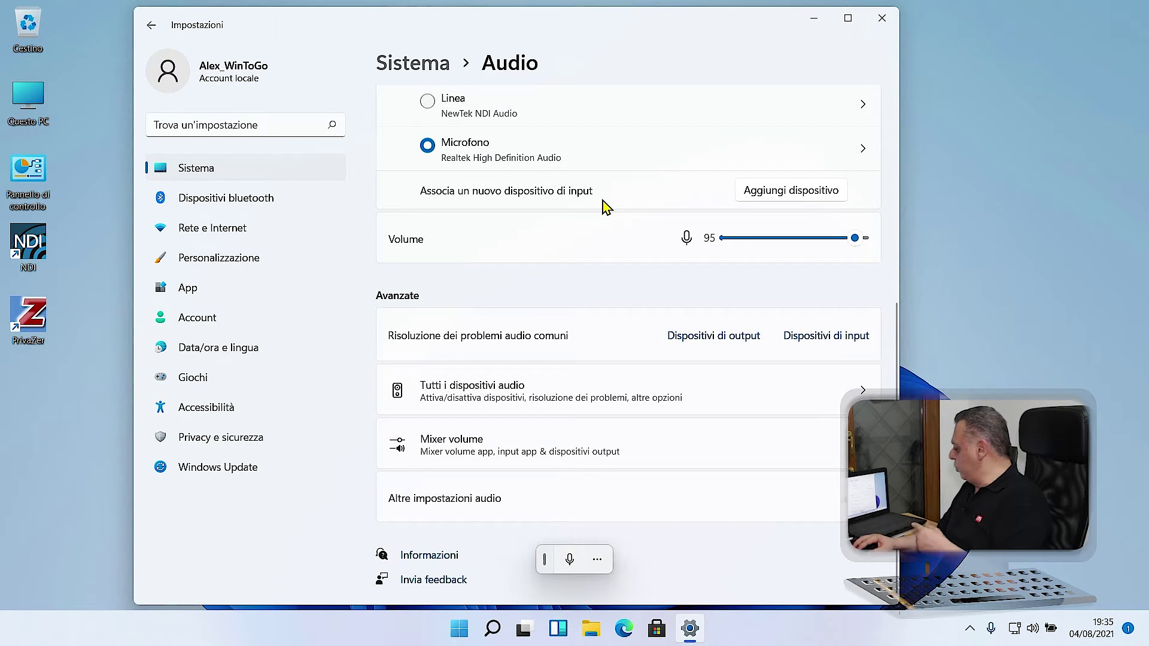
pyautogui.click(453, 509)
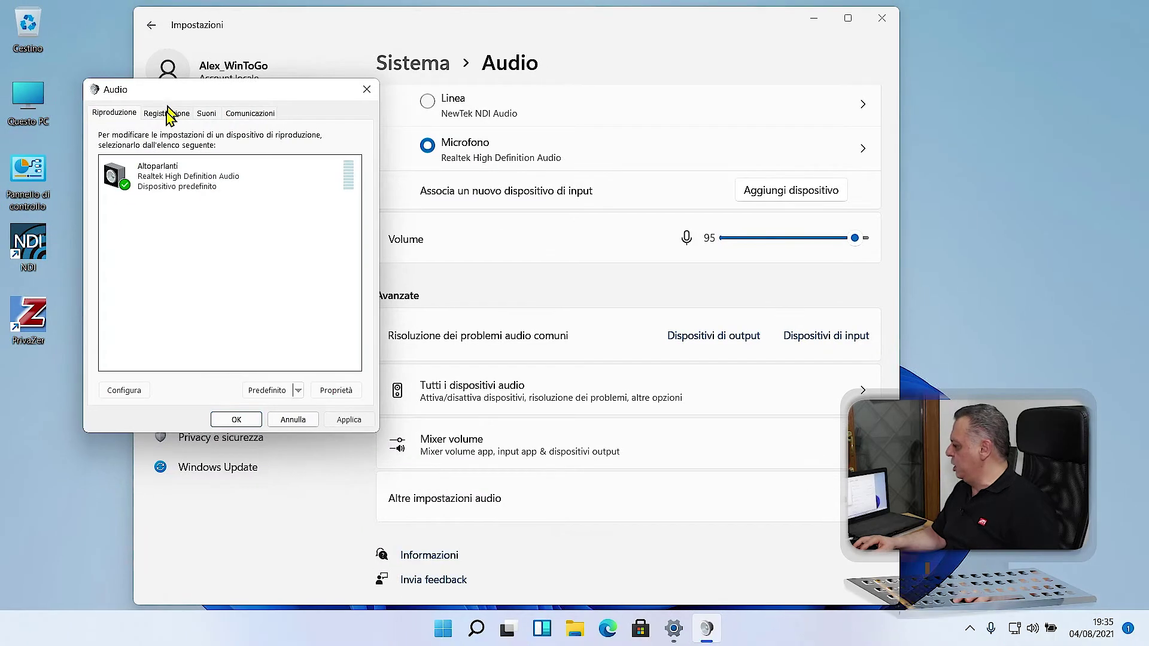
pyautogui.click(170, 119)
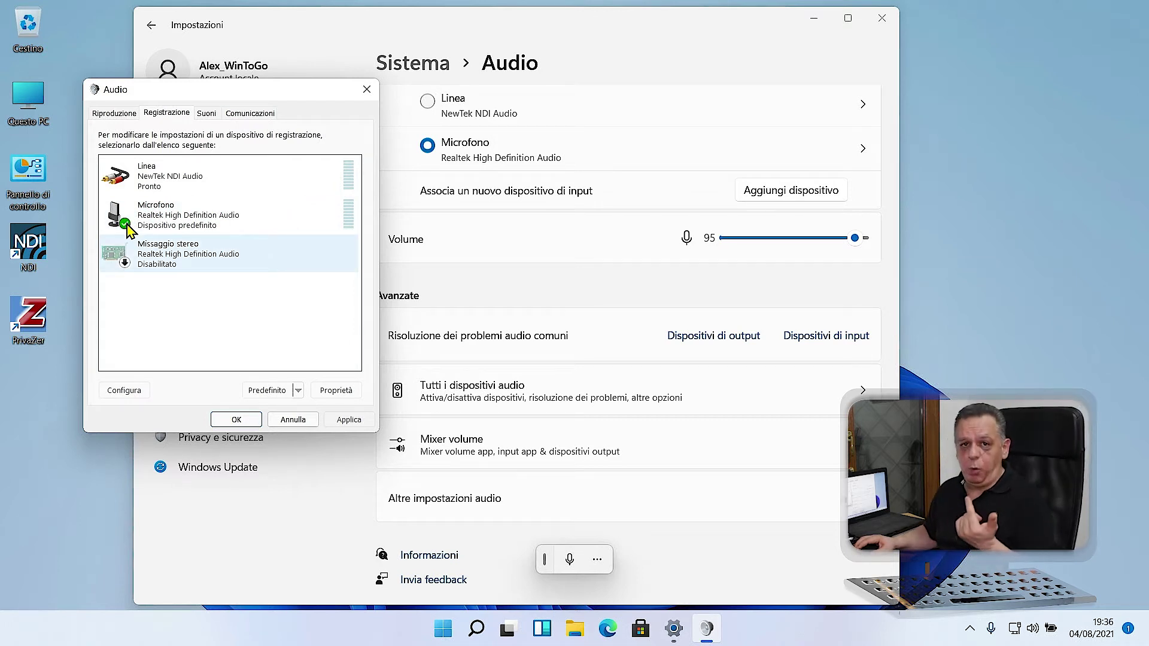
# Review the listening and level properties of the Realtek microphone, discard the dialogs and close the settings
pyautogui.click(192, 221)
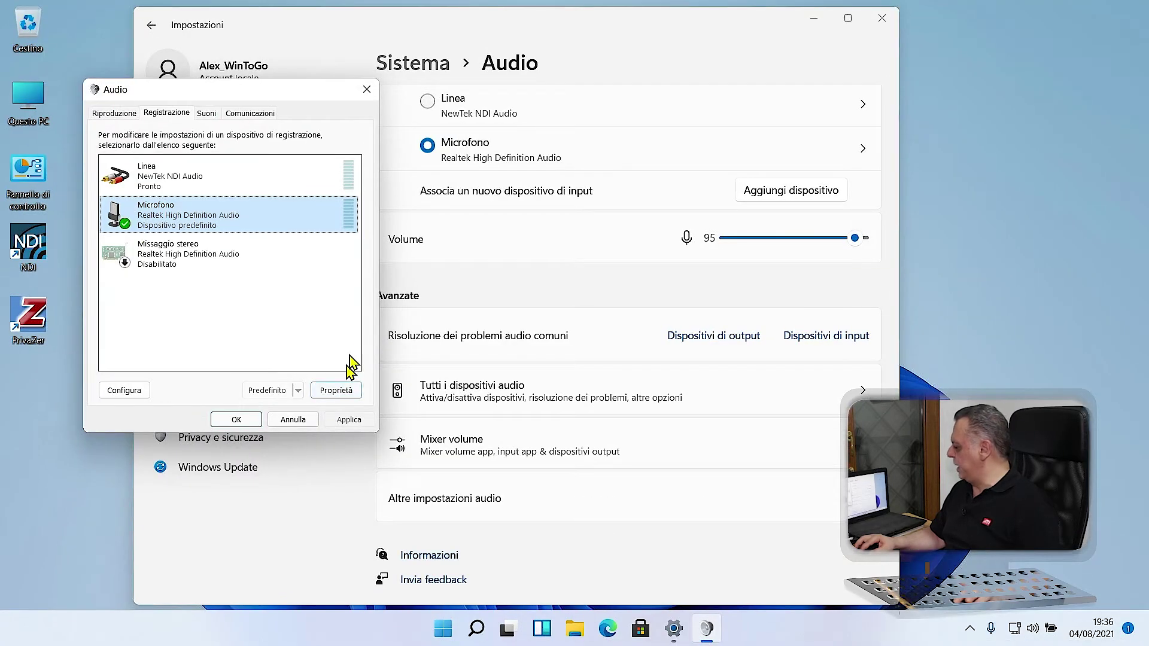
pyautogui.click(335, 392)
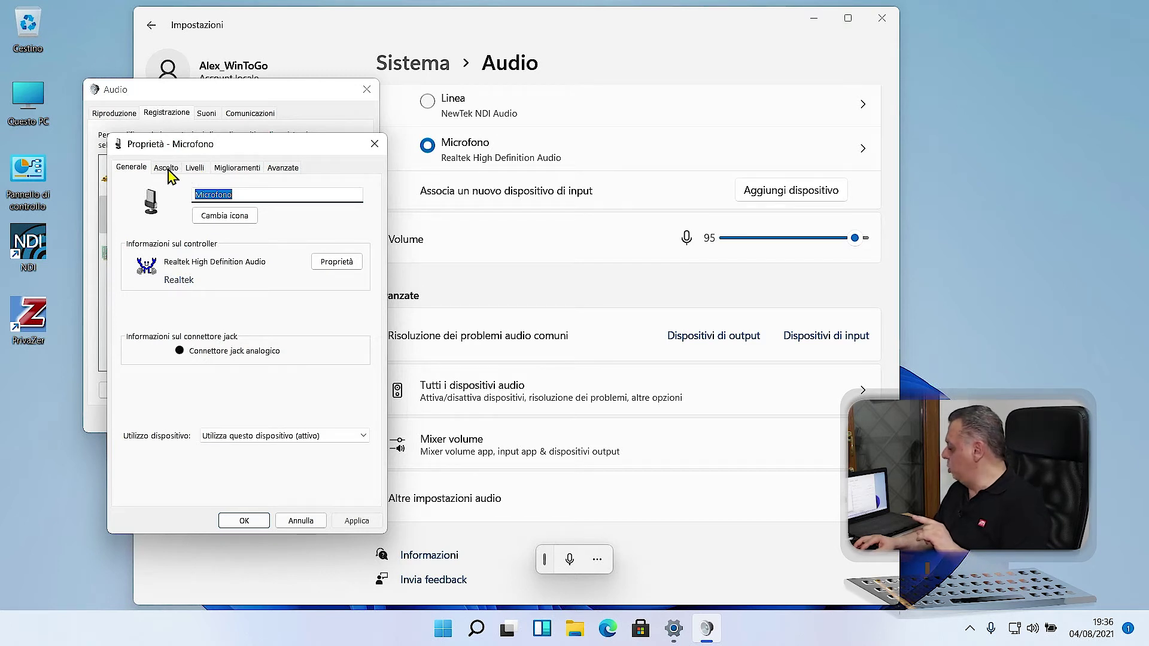
pyautogui.click(168, 169)
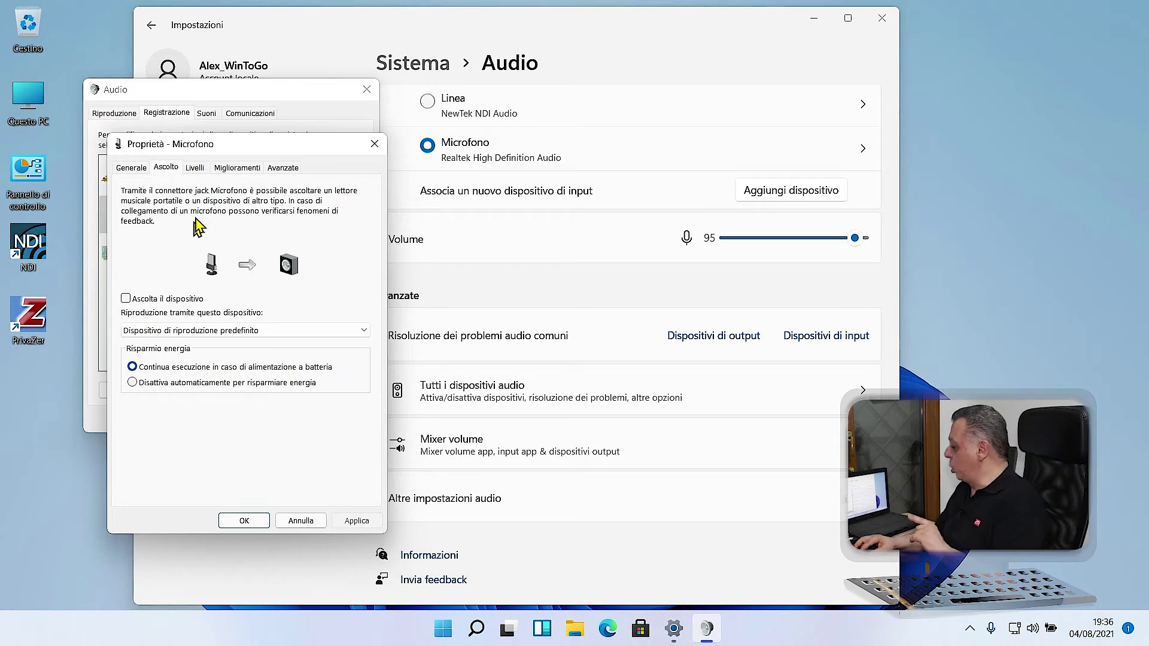
pyautogui.click(196, 170)
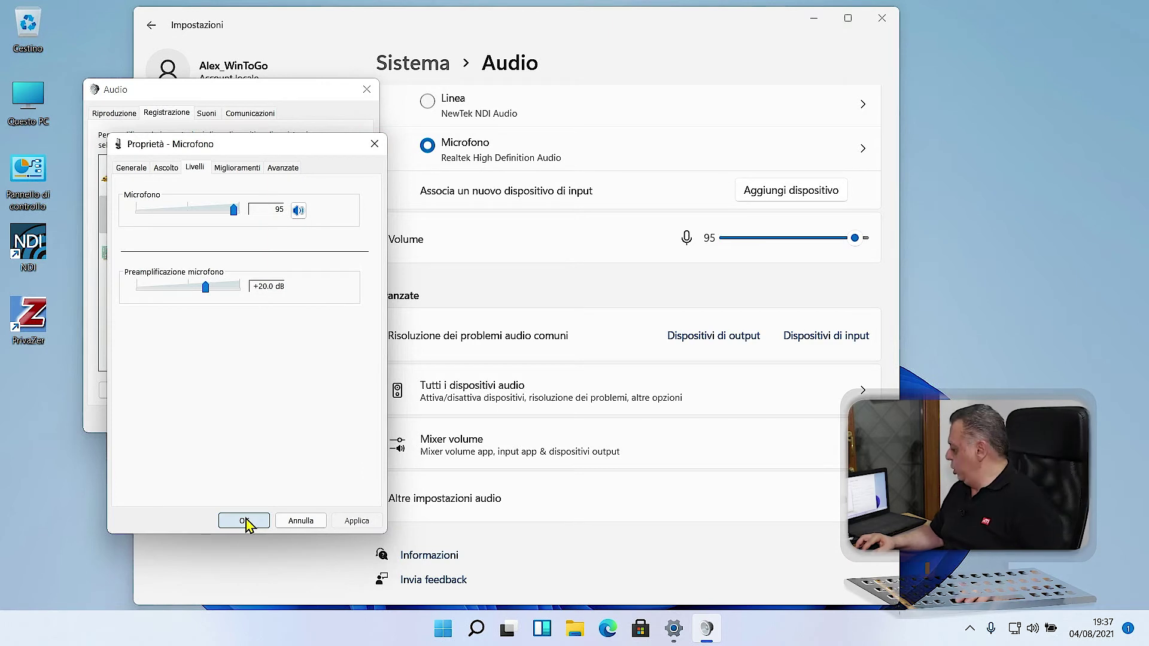
pyautogui.click(297, 525)
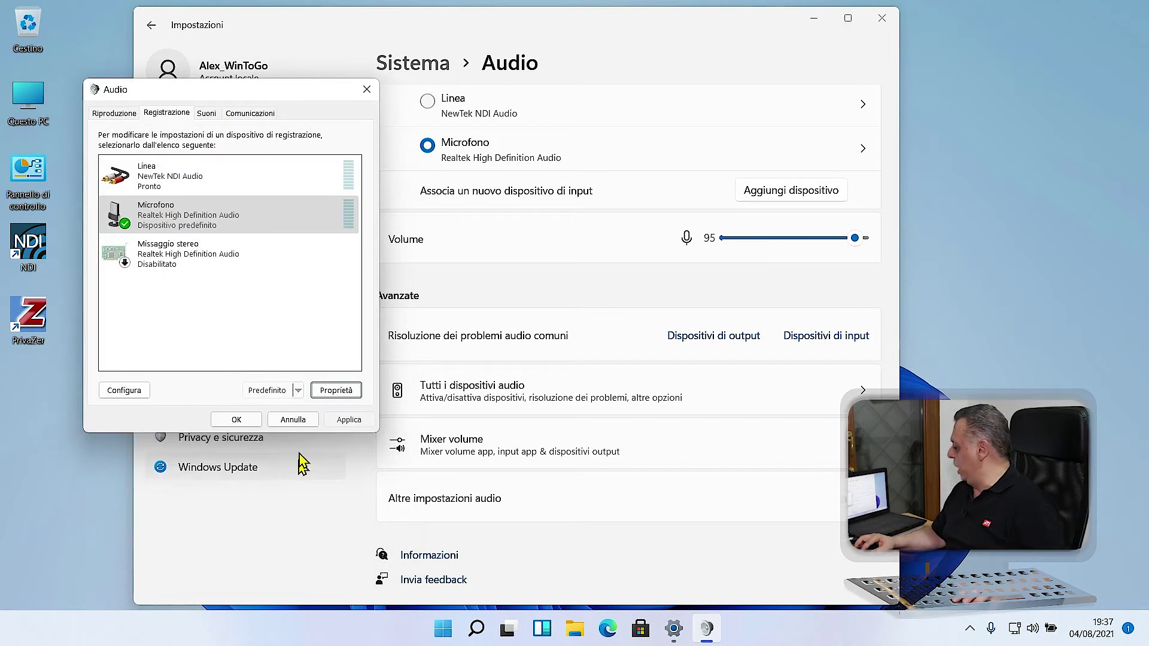
pyautogui.click(297, 421)
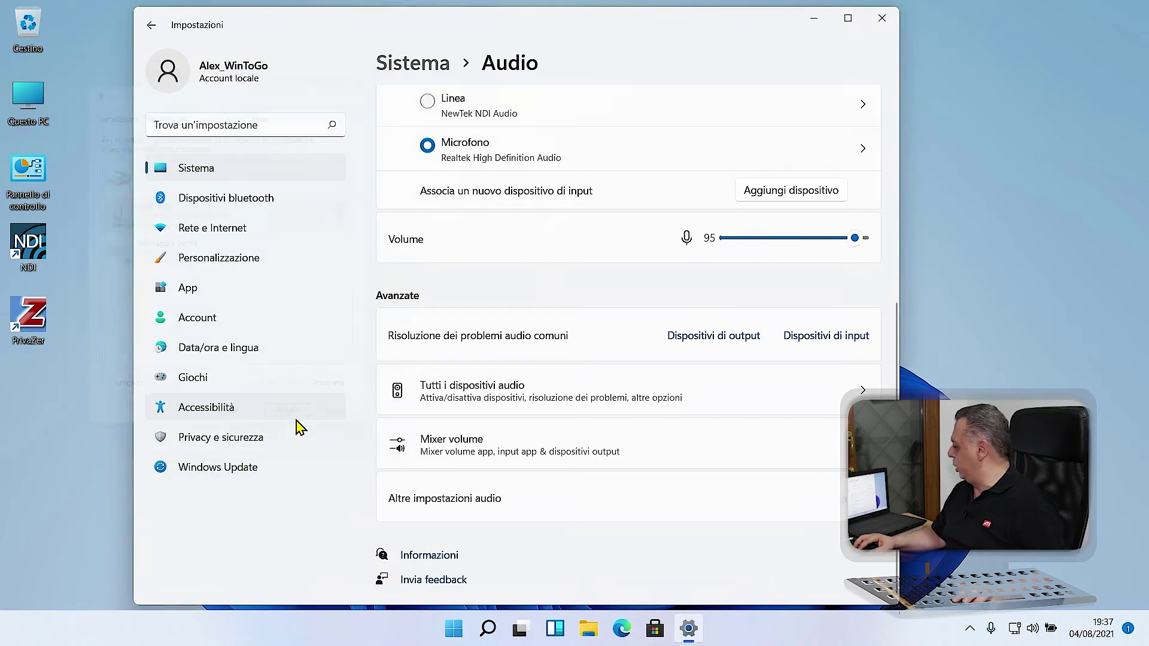
pyautogui.click(882, 21)
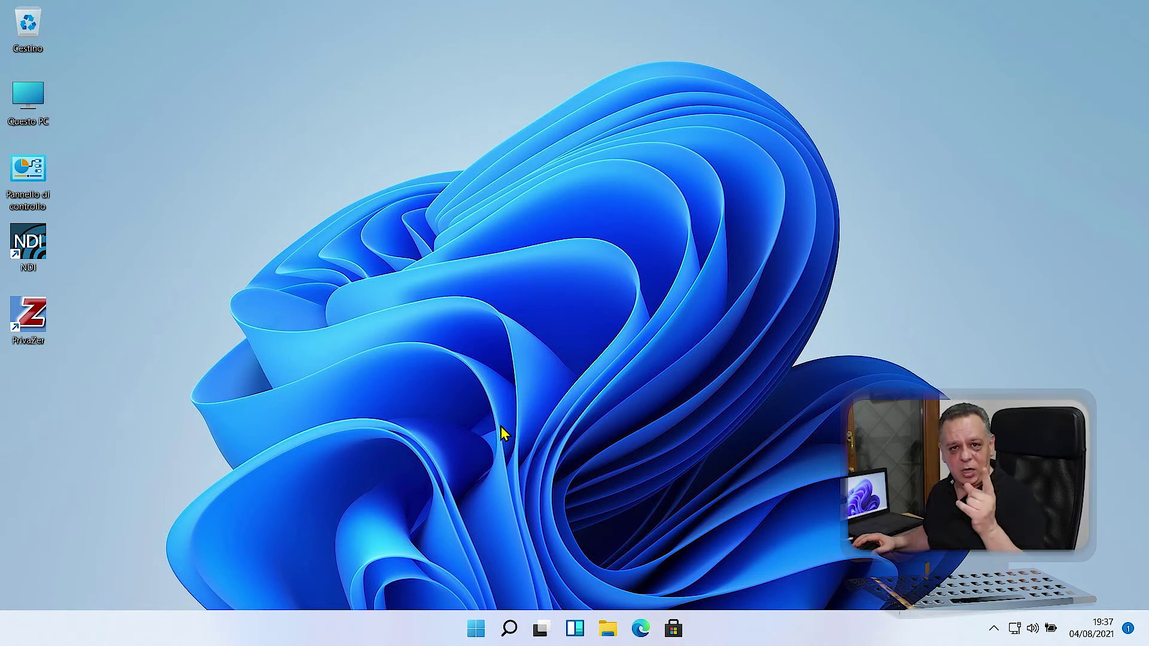
# Search for "word" and open WordPad with a blank document
pyautogui.click(511, 629)
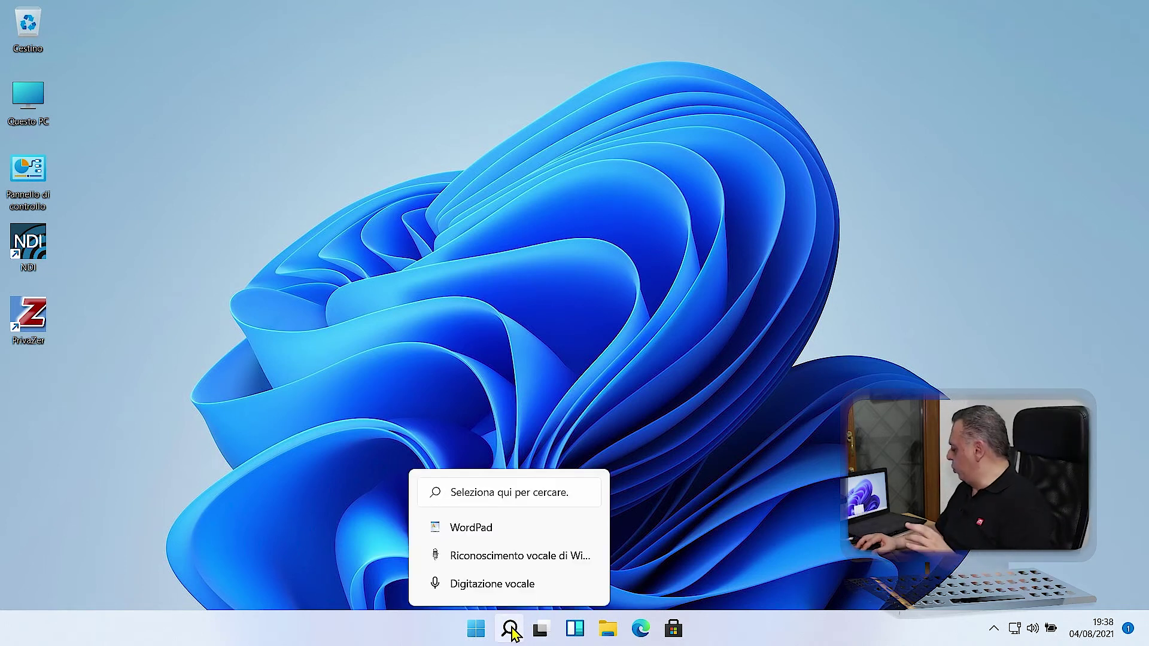
pyautogui.click(510, 628)
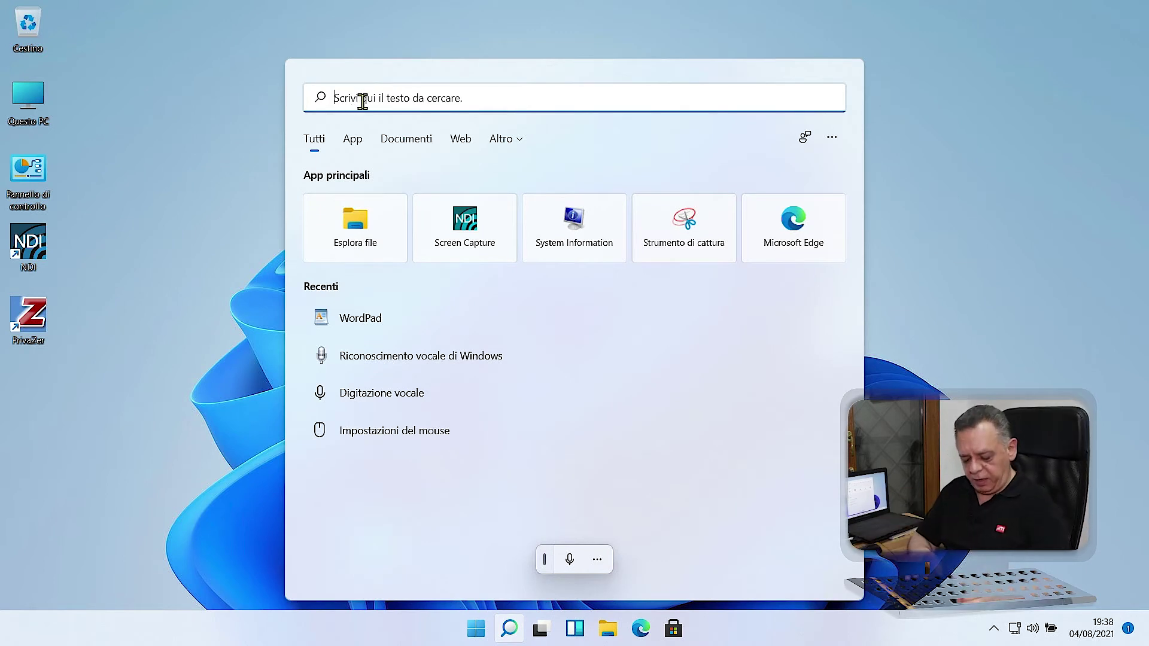
pyautogui.write('word')
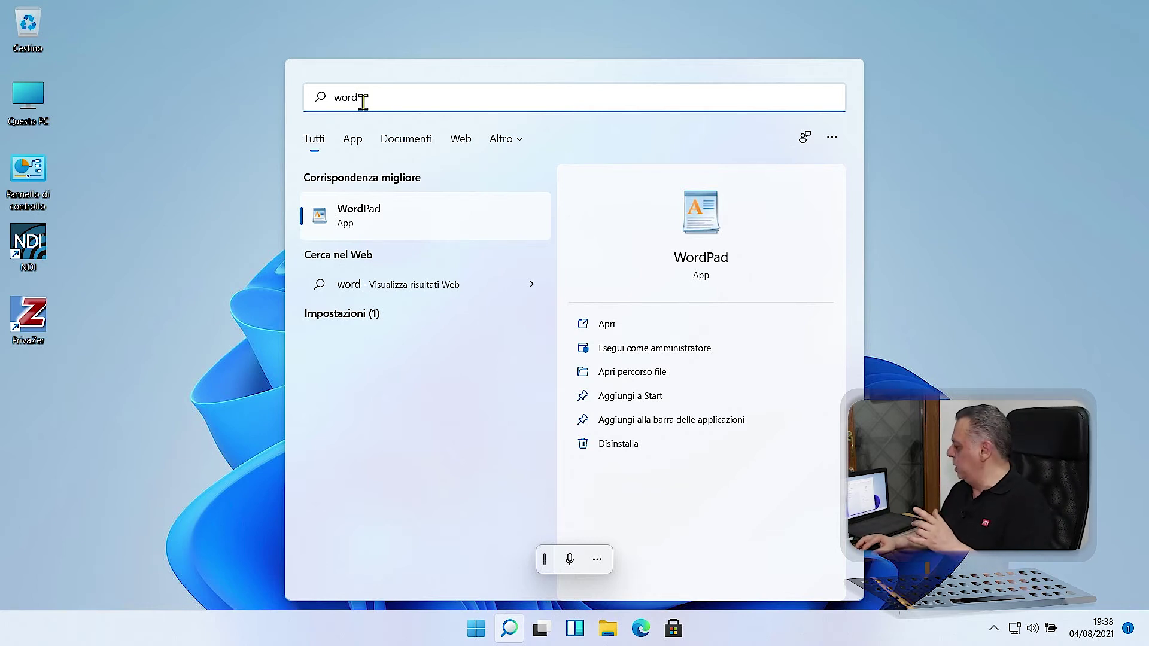
pyautogui.click(374, 229)
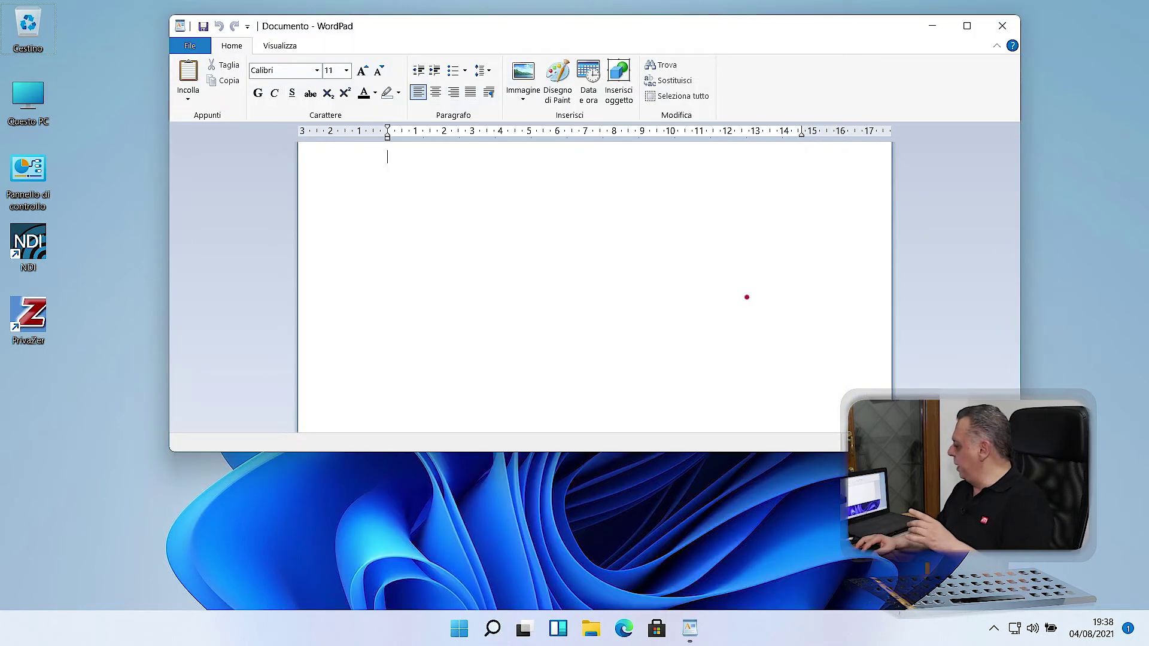
# Set the blank document's font size to 36
pyautogui.click(347, 71)
pyautogui.click(346, 71)
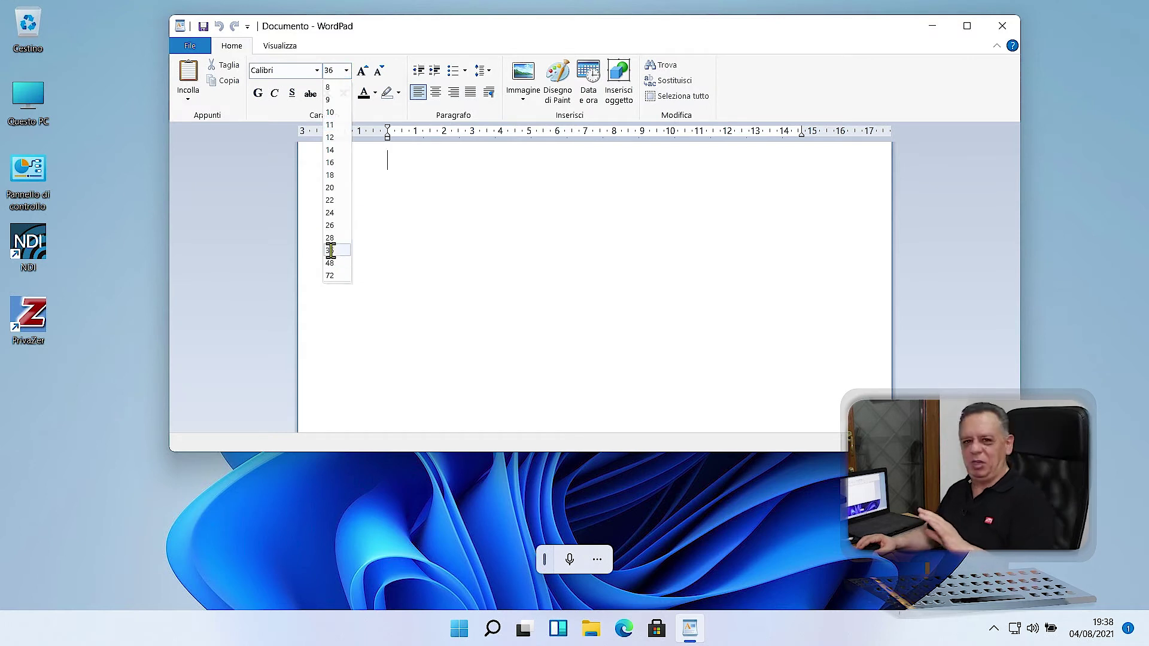
pyautogui.click(329, 251)
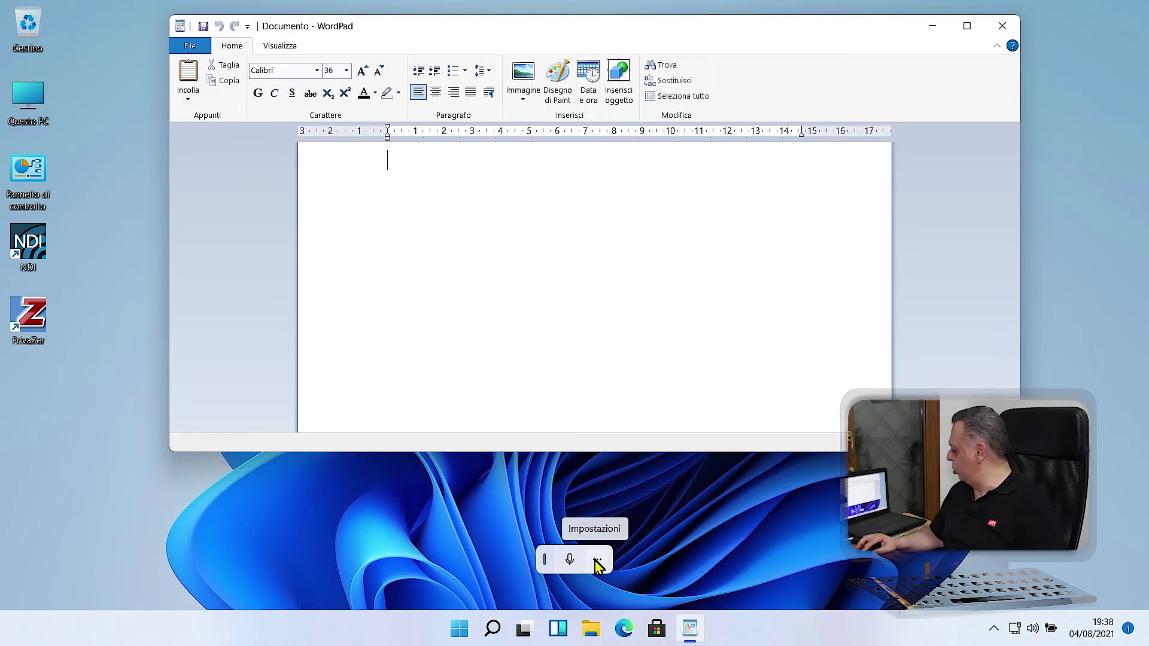
pyautogui.click(523, 486)
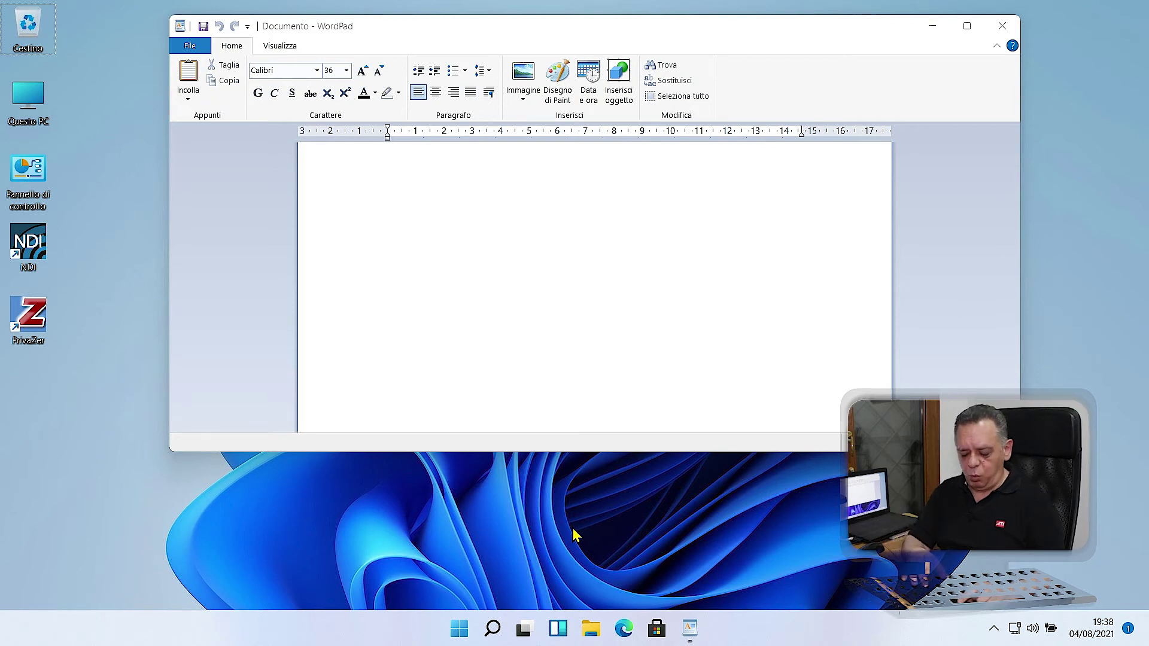
# Start voice typing, dictate "Stiamo facendo una prova di dettatura vocale" into the document and stop listening
pyautogui.press('super+h')
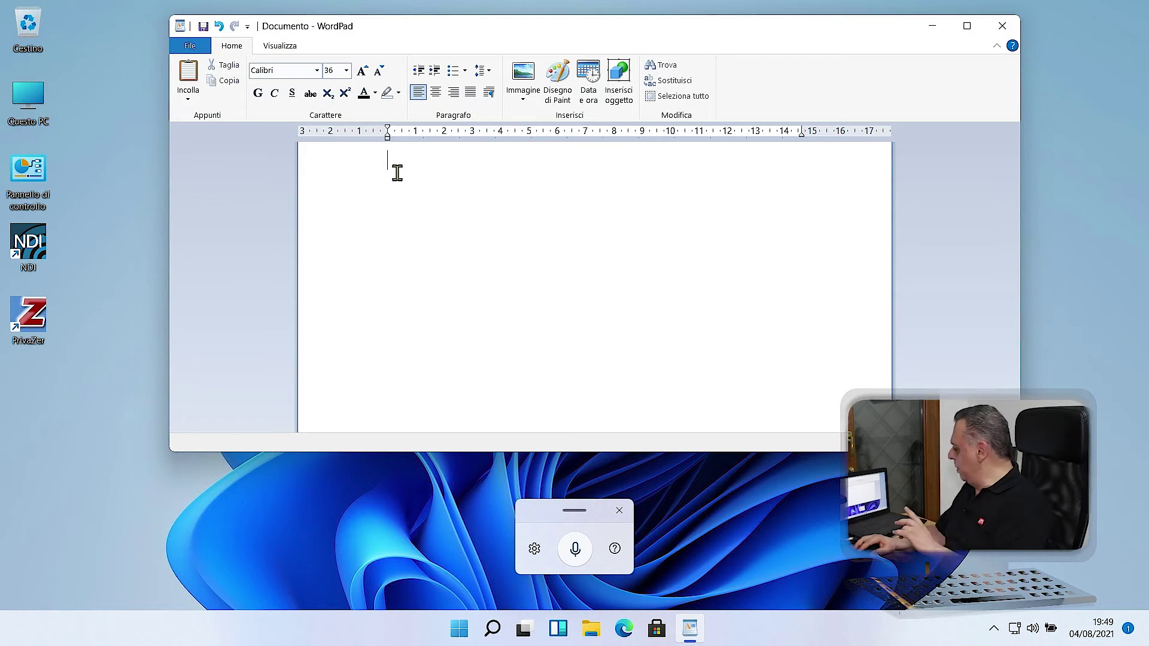
pyautogui.click(576, 548)
pyautogui.click(577, 549)
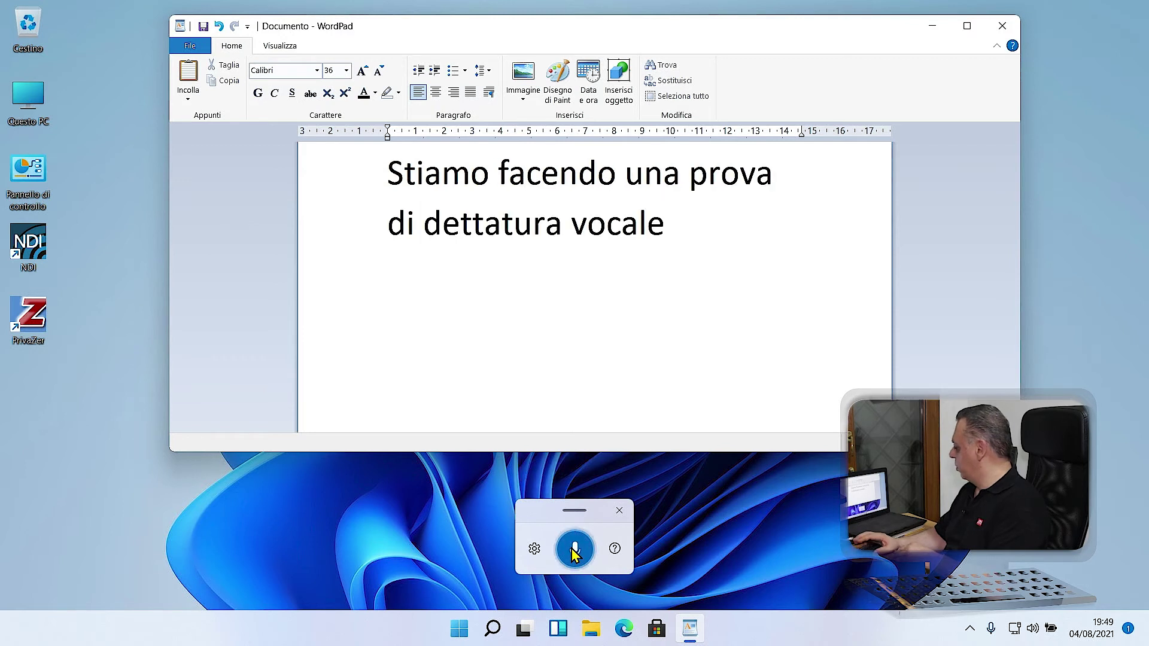
pyautogui.click(574, 551)
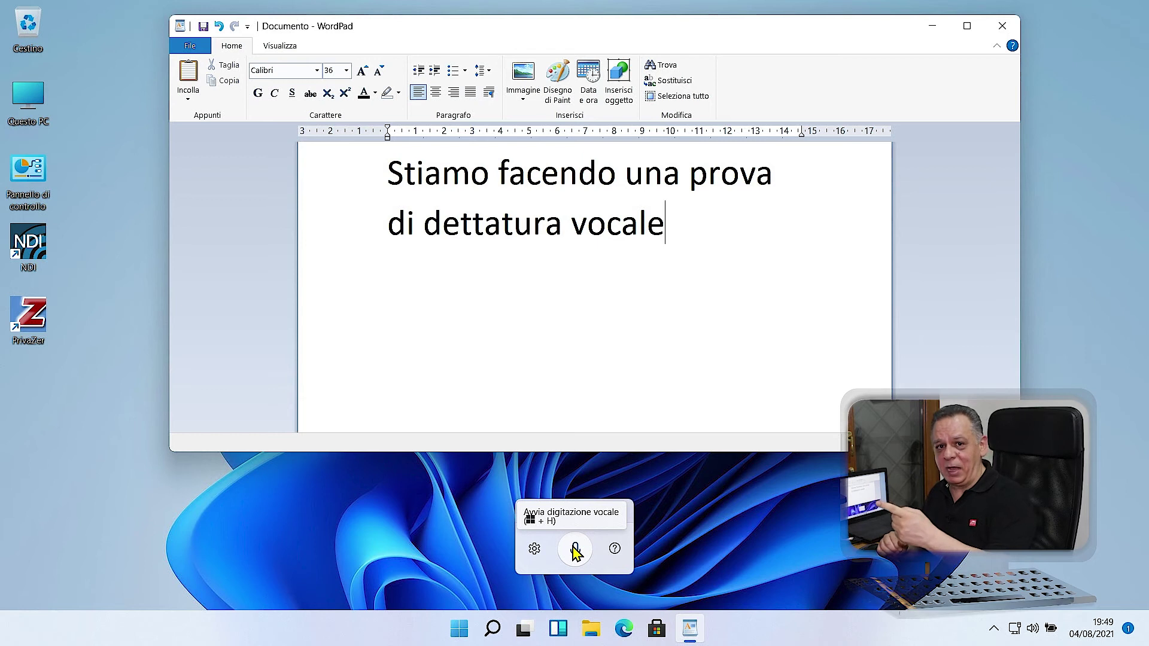
pyautogui.click(576, 549)
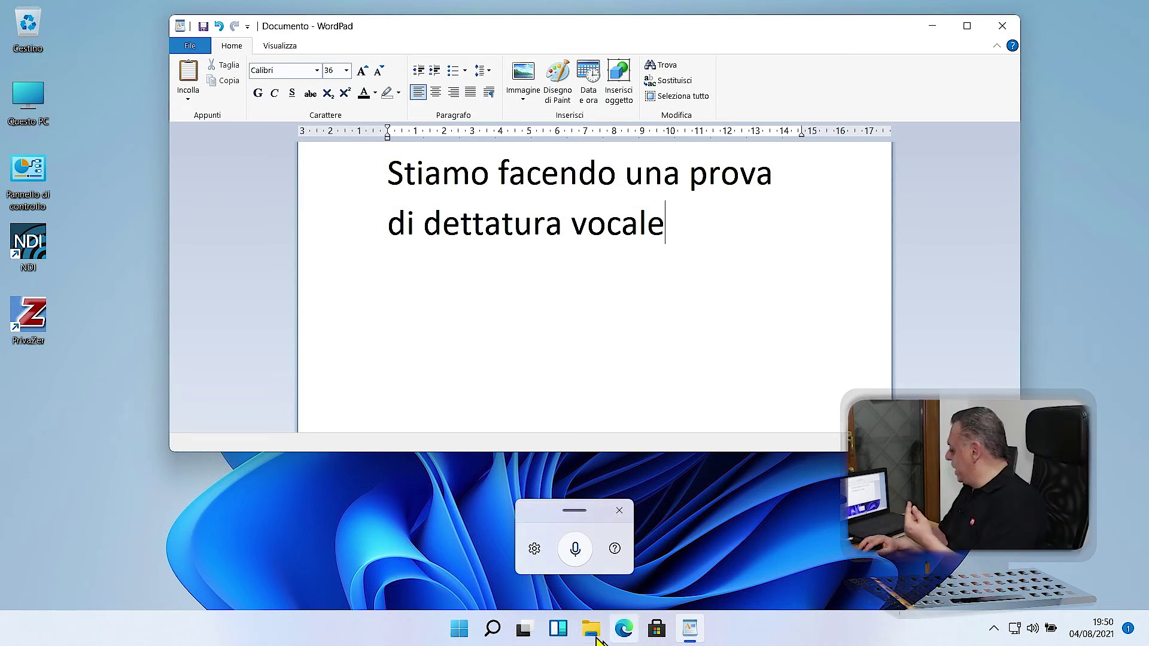
# Enable the voice typing launcher in the voice typing settings and close them
pyautogui.click(535, 552)
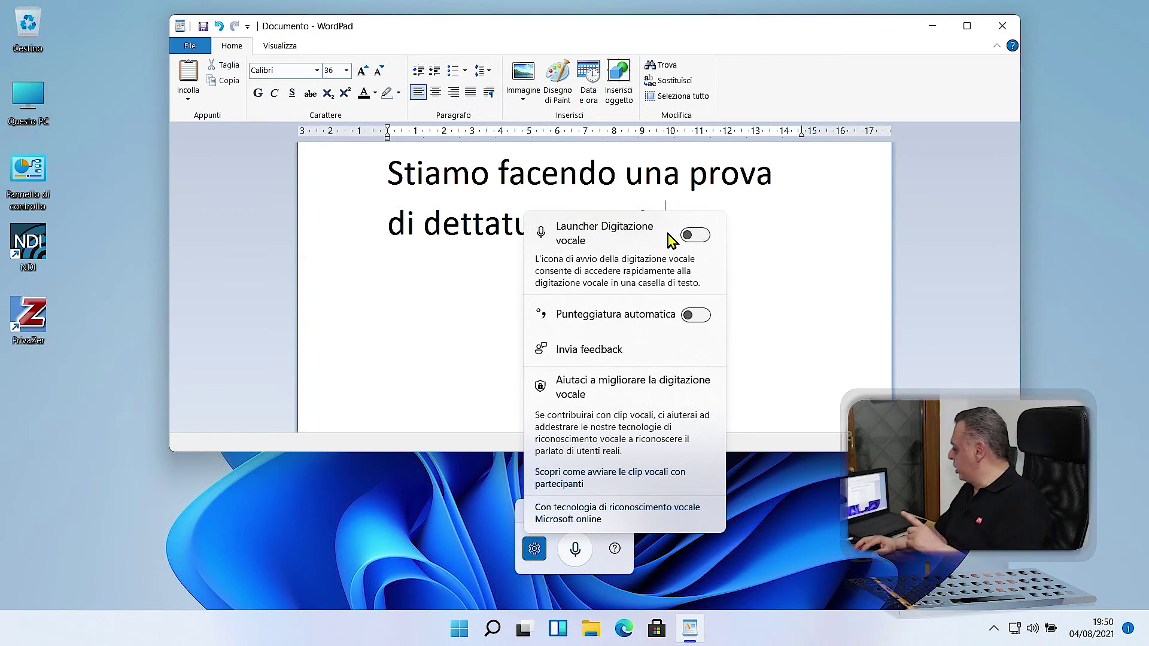
pyautogui.click(699, 236)
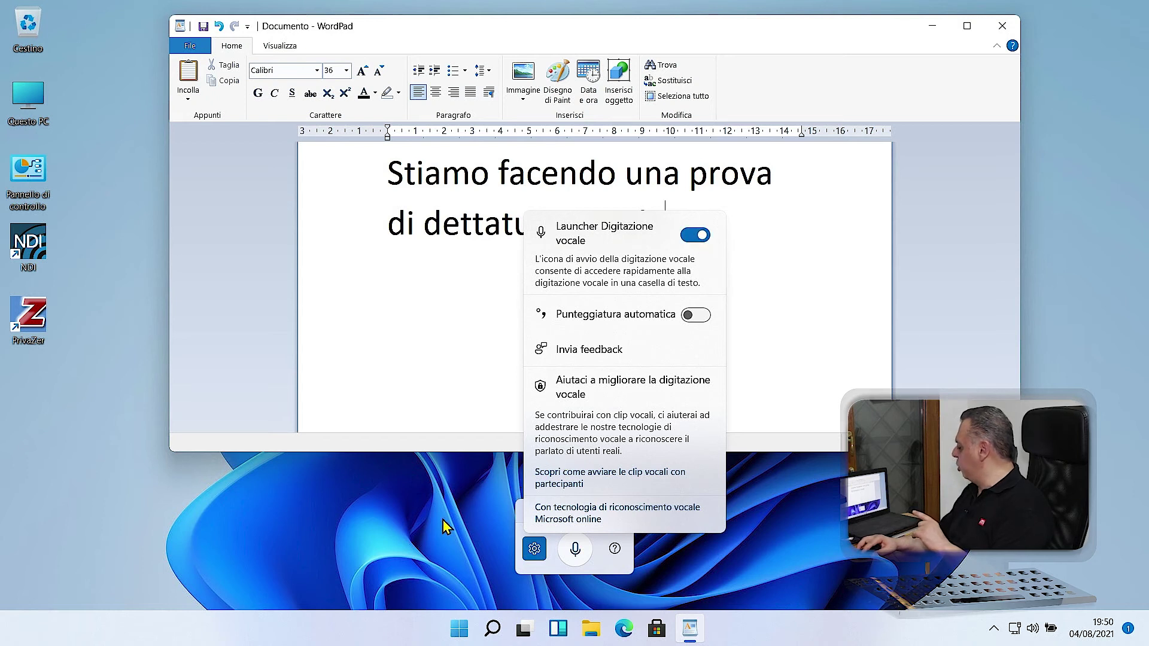
pyautogui.click(535, 548)
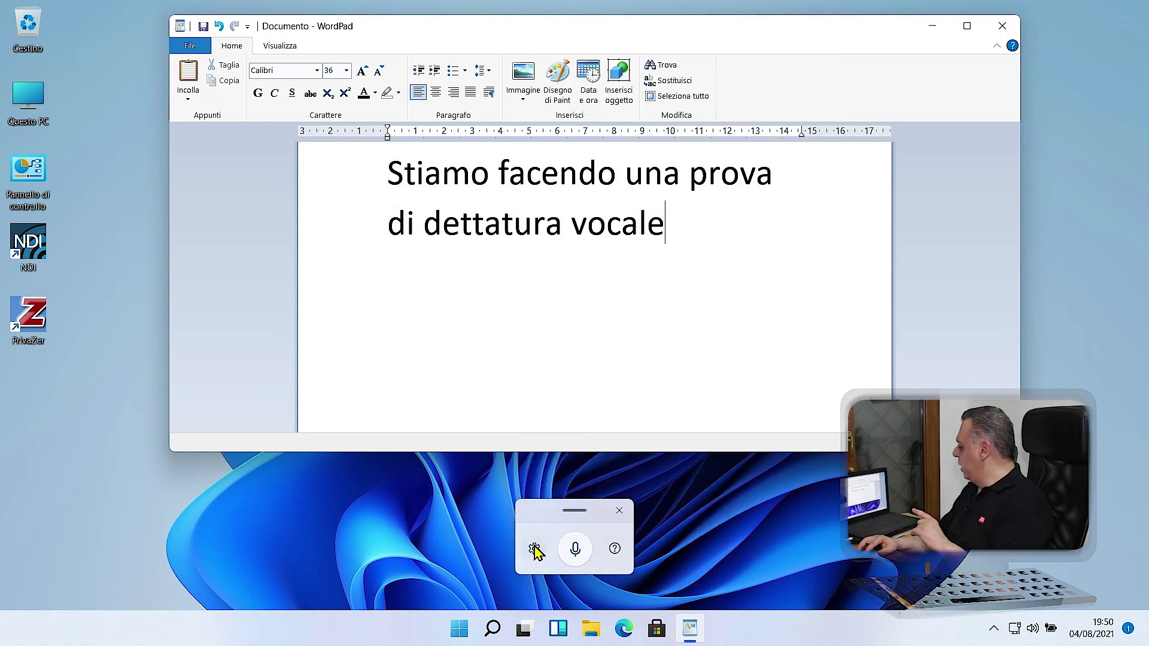
pyautogui.click(379, 540)
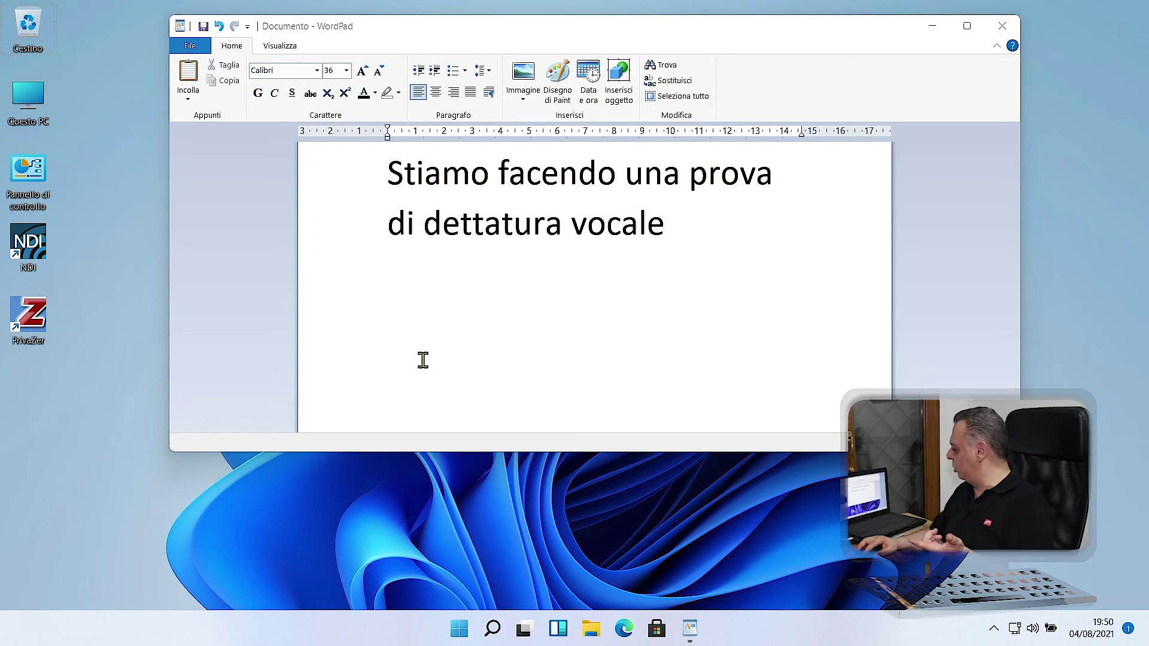
# Reopen voice typing, pause listening and enable automatic punctuation in its settings
pyautogui.press('super+h')
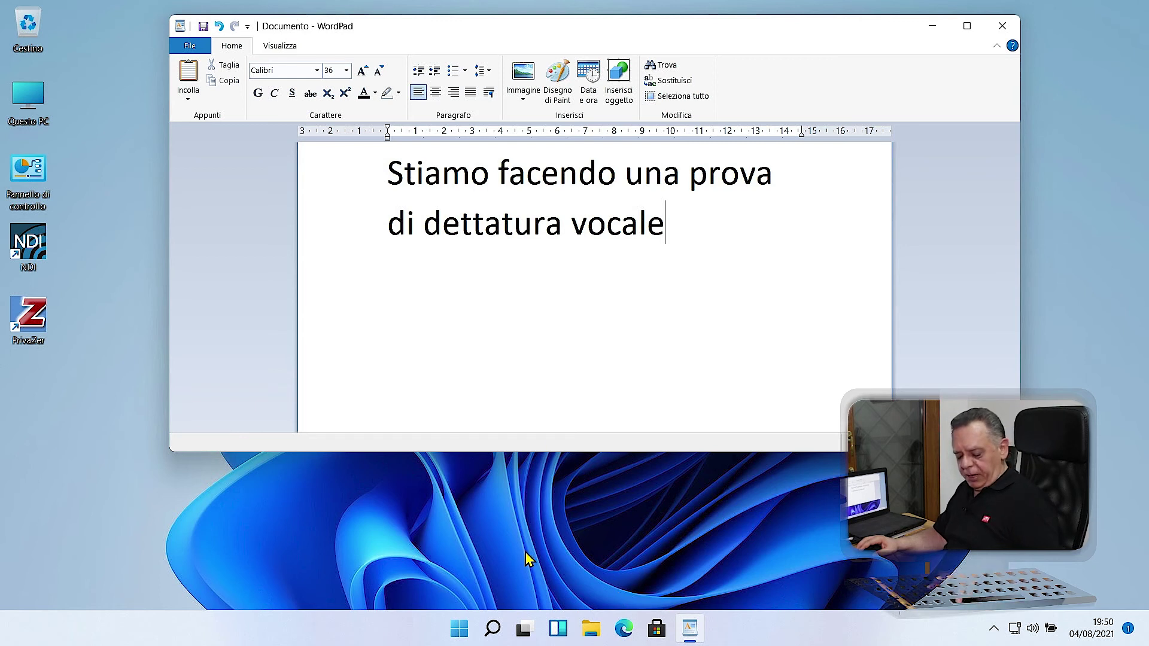
pyautogui.press('super+h')
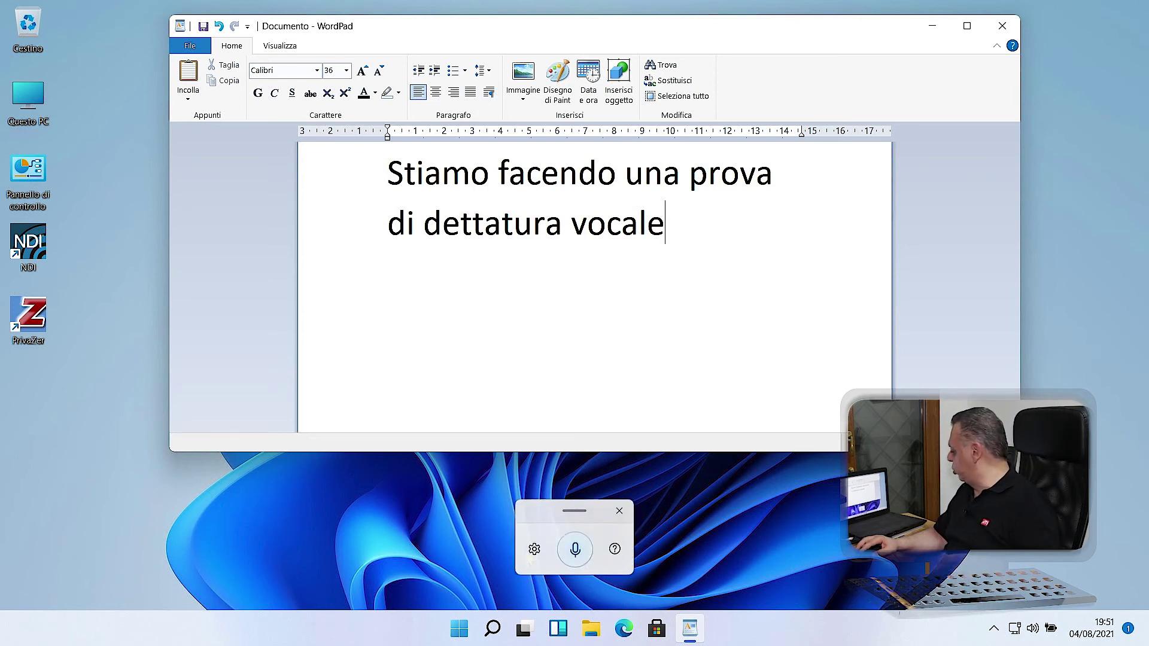
pyautogui.click(573, 548)
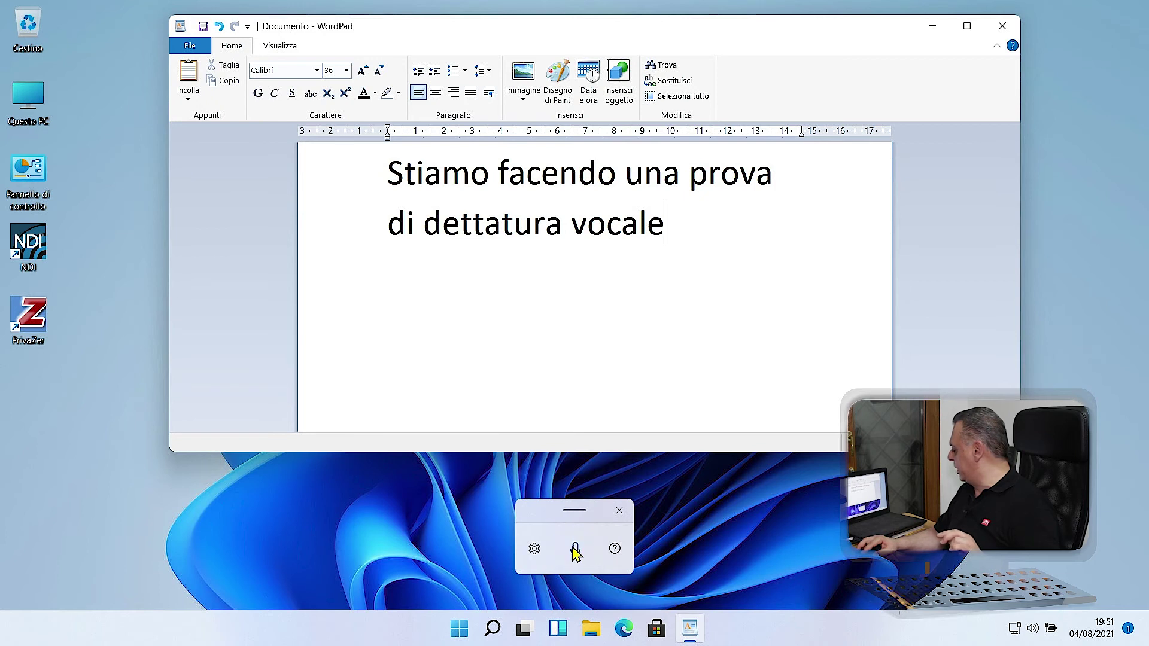
pyautogui.click(534, 549)
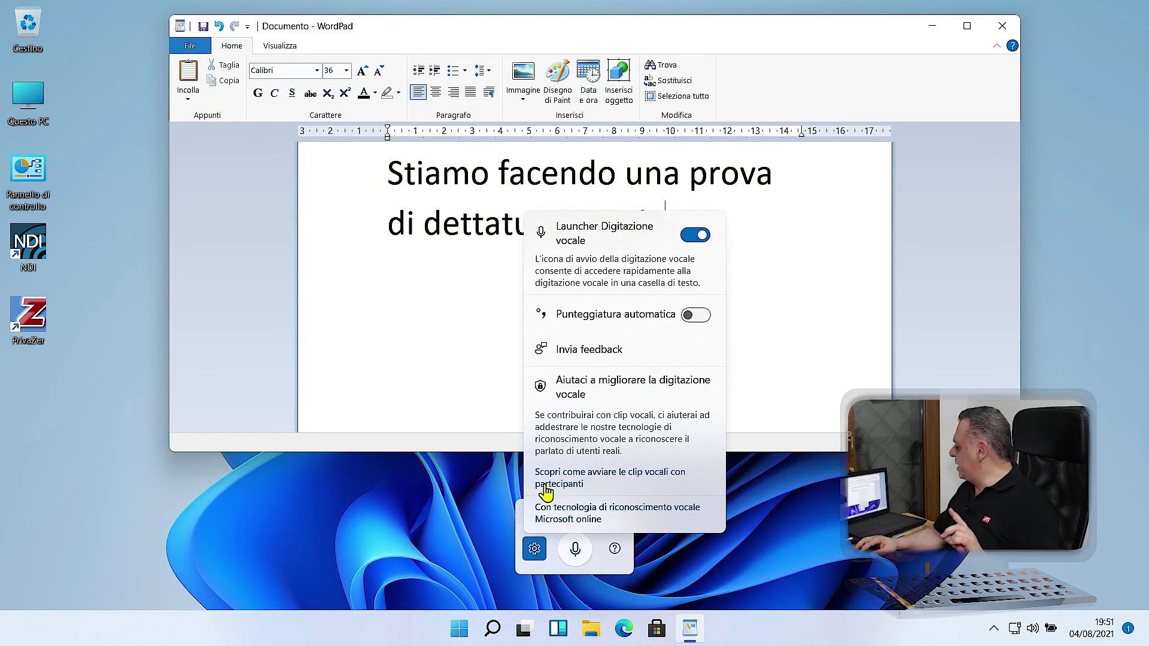
pyautogui.click(699, 316)
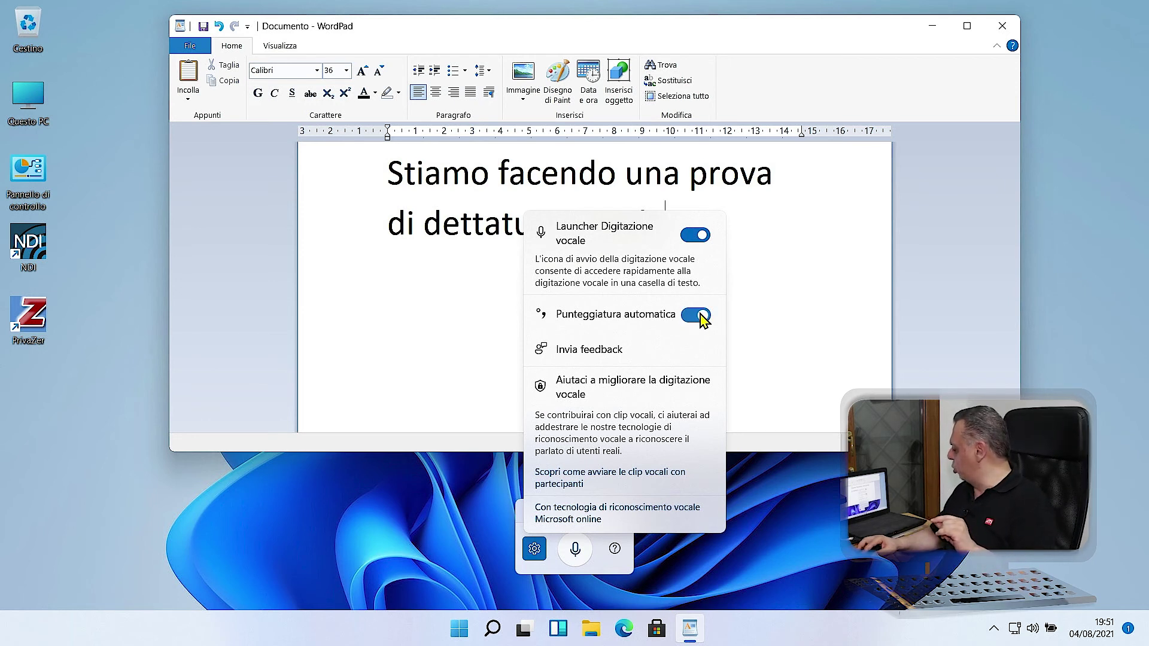
pyautogui.click(536, 549)
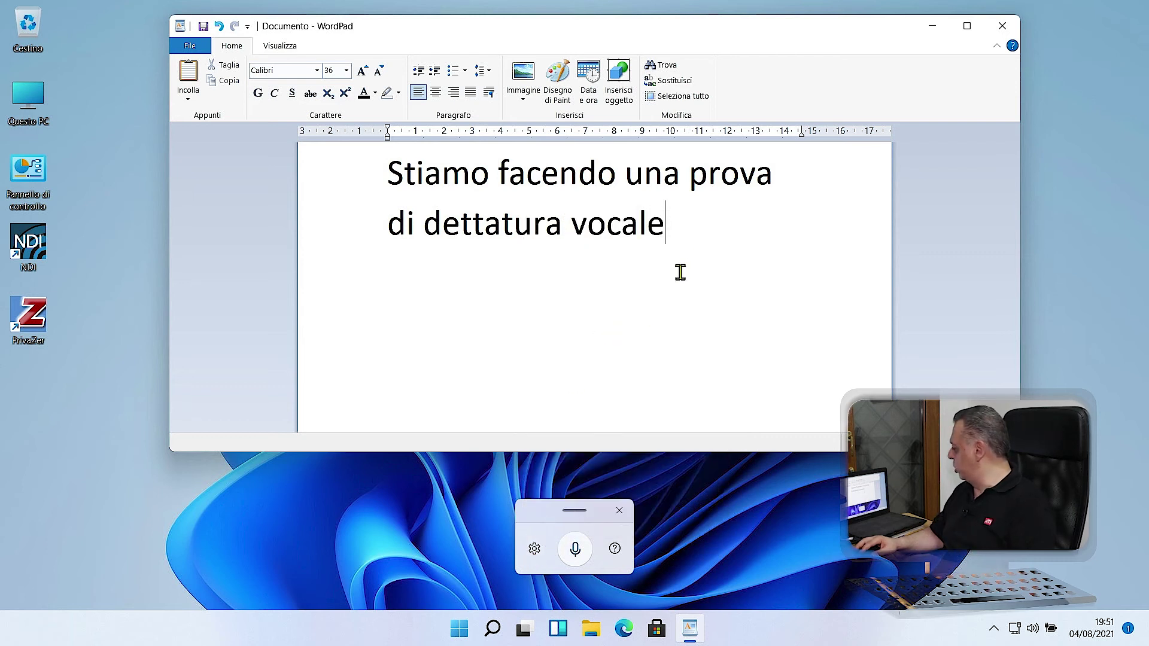
# After a blank line, dictate a test paragraph ending "Sembra che il sistema funzioni ed effettivamente in automatico viene inserita la punteggiatura." and stop listening
pyautogui.press('Return')
pyautogui.press('Return')
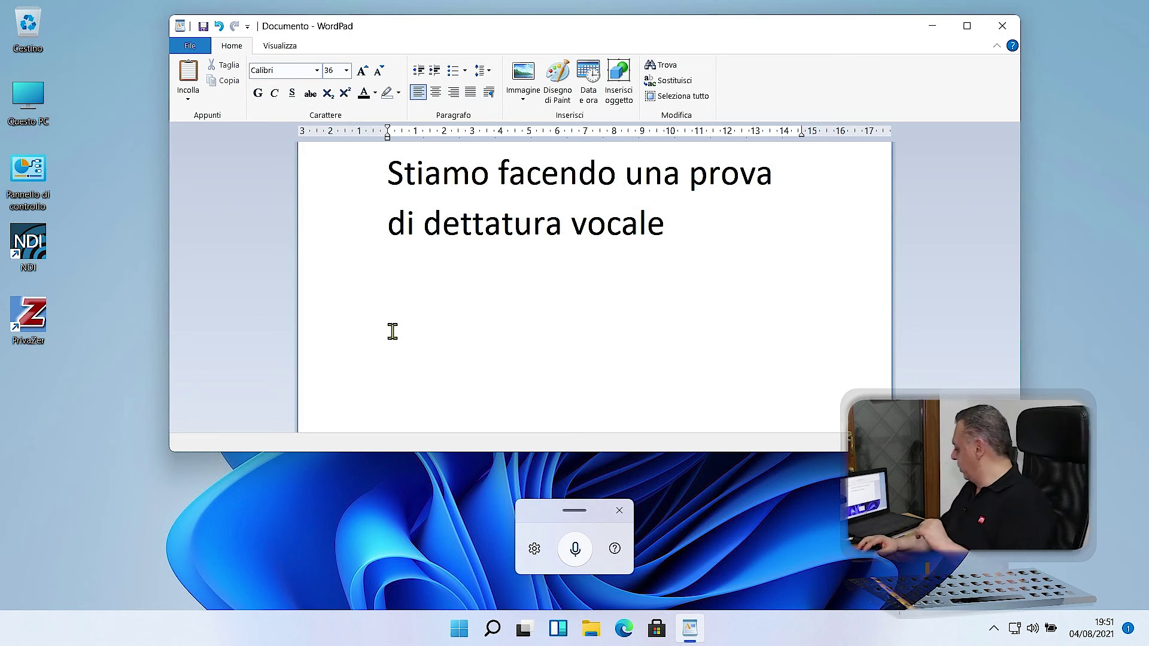
pyautogui.click(577, 552)
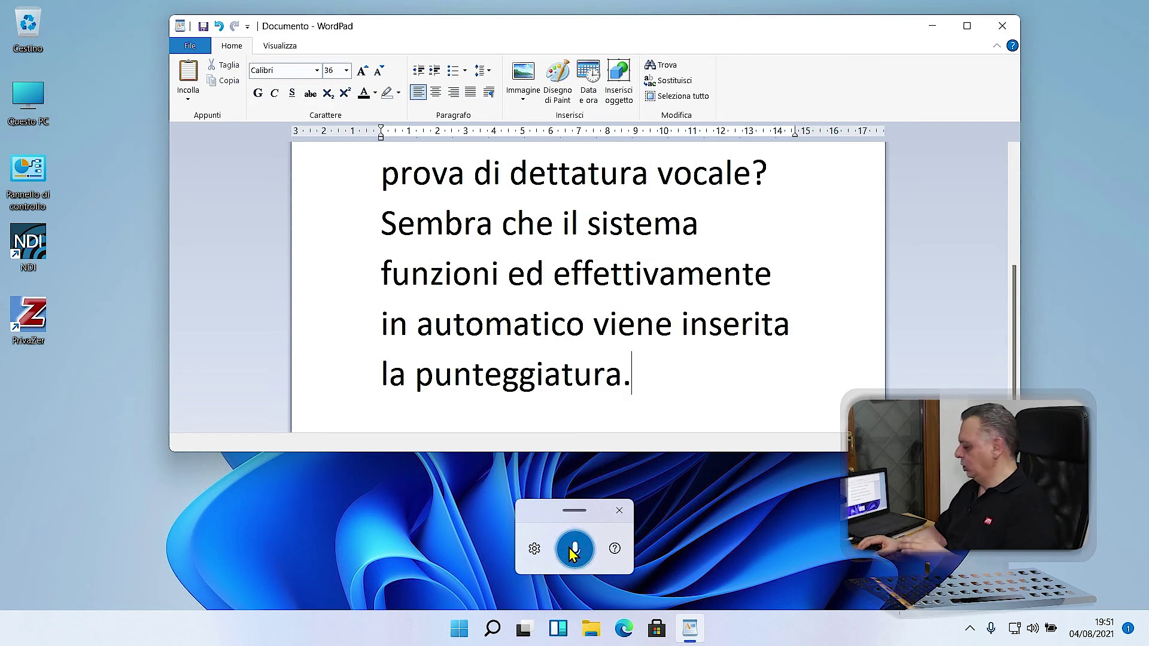
pyautogui.click(573, 551)
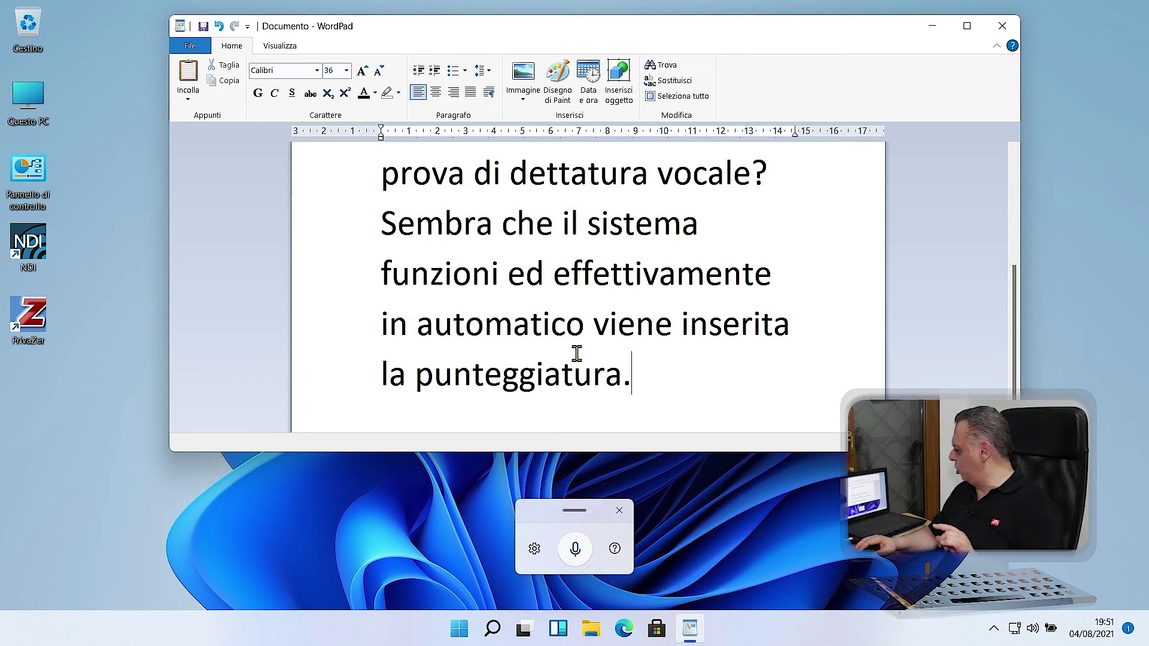
# Review the dictated paragraph, close and reopen voice typing, and open its online help page with more information
pyautogui.scroll(1, 577, 353)
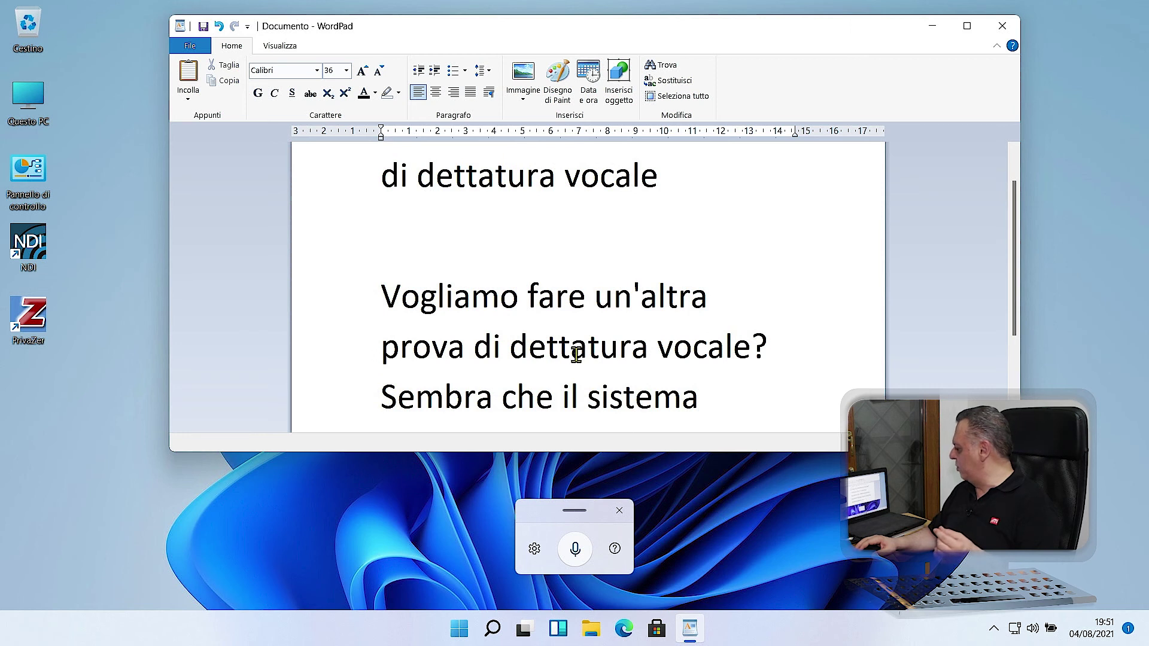
pyautogui.scroll(-1, 575, 353)
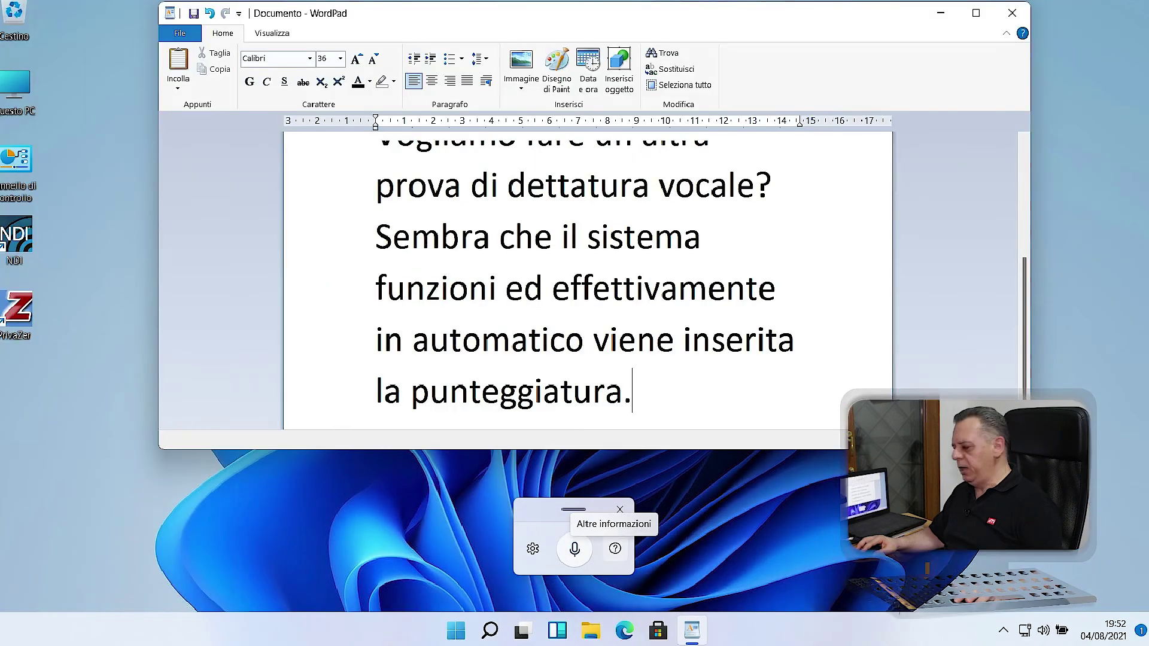
pyautogui.press('Escape')
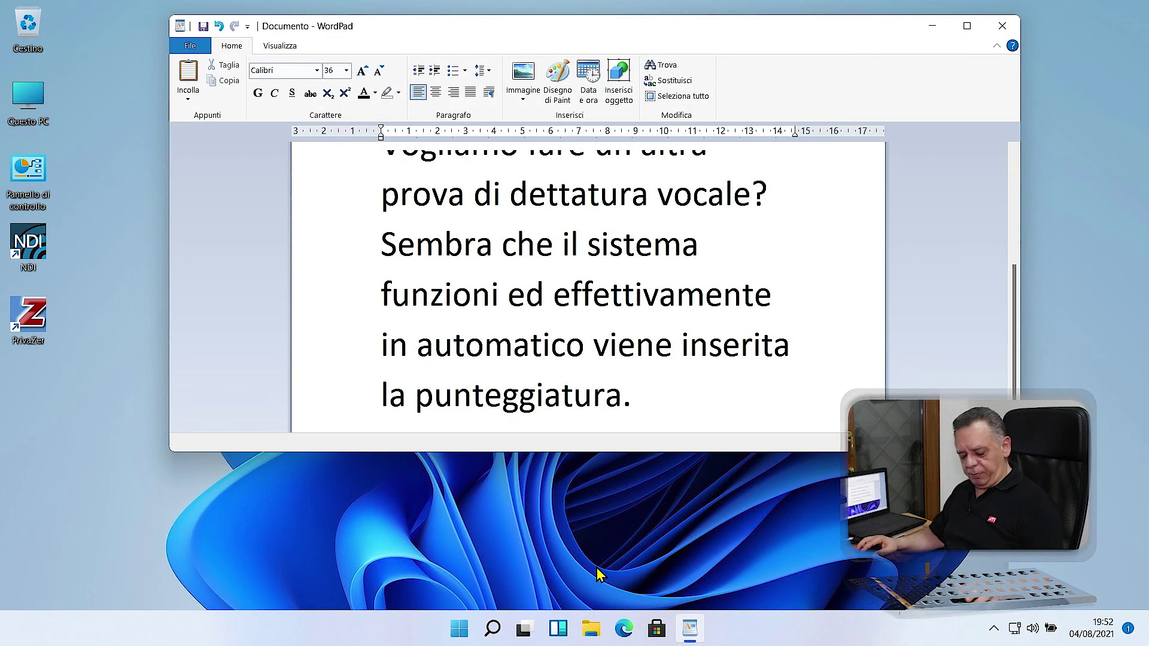
pyautogui.press('super+h')
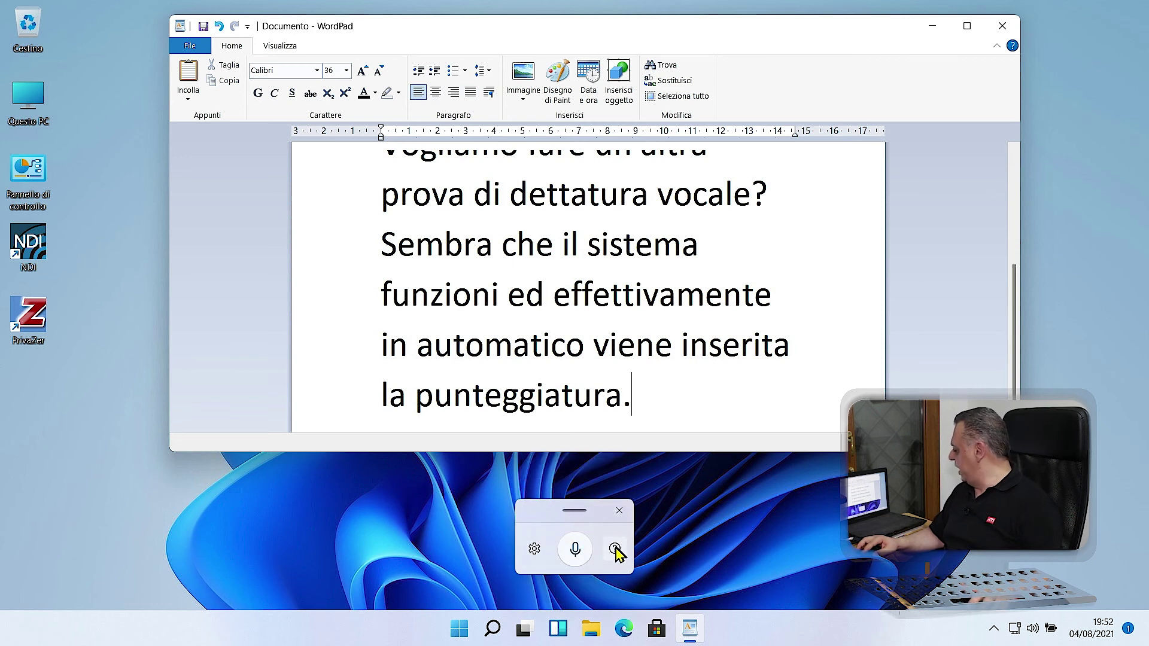
pyautogui.click(613, 549)
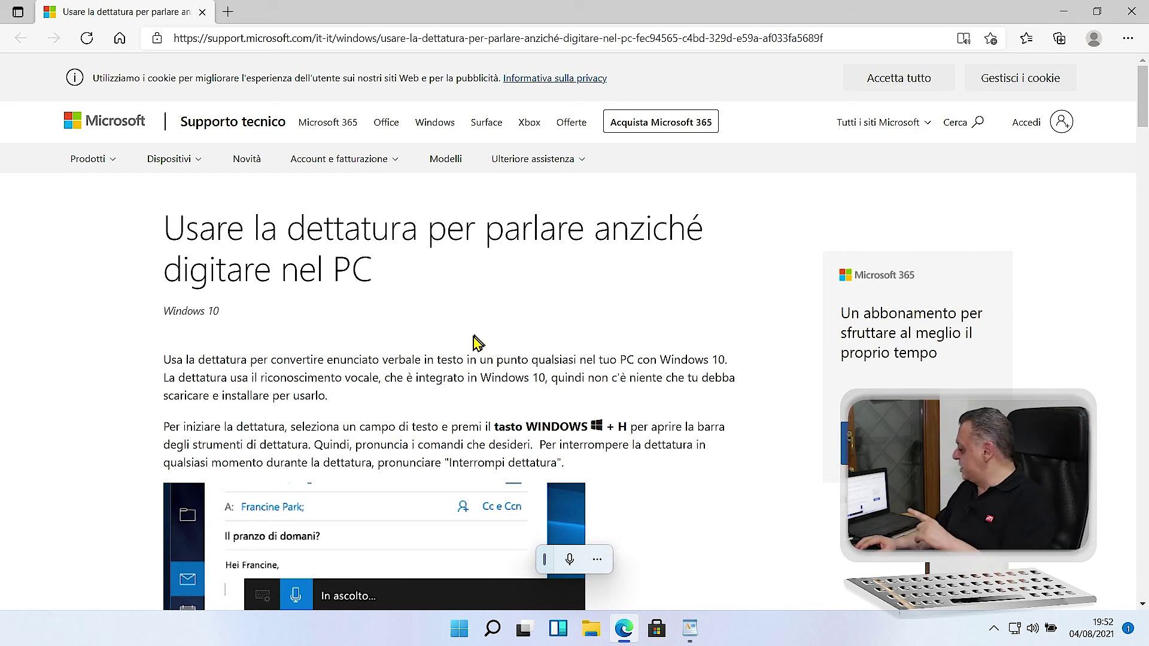
# Examine the support page's tables of dictation commands and of spoken phrases for inserting punctuation and symbols
pyautogui.scroll(-8, 474, 344)
pyautogui.scroll(-7, 460, 356)
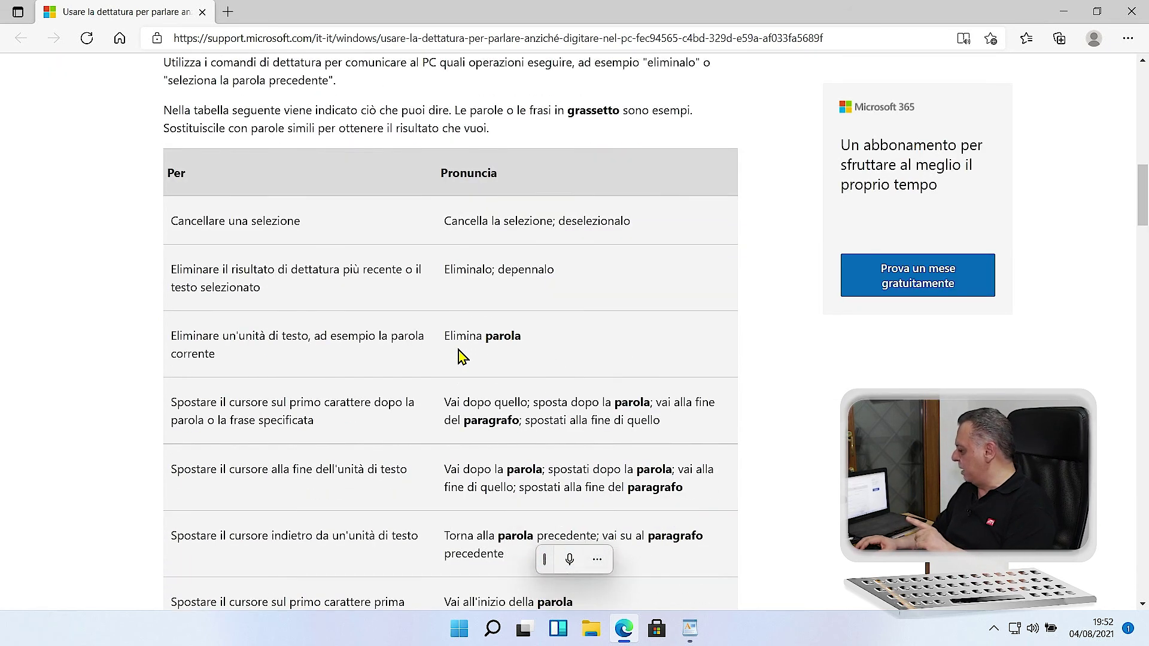
pyautogui.scroll(-18, 458, 356)
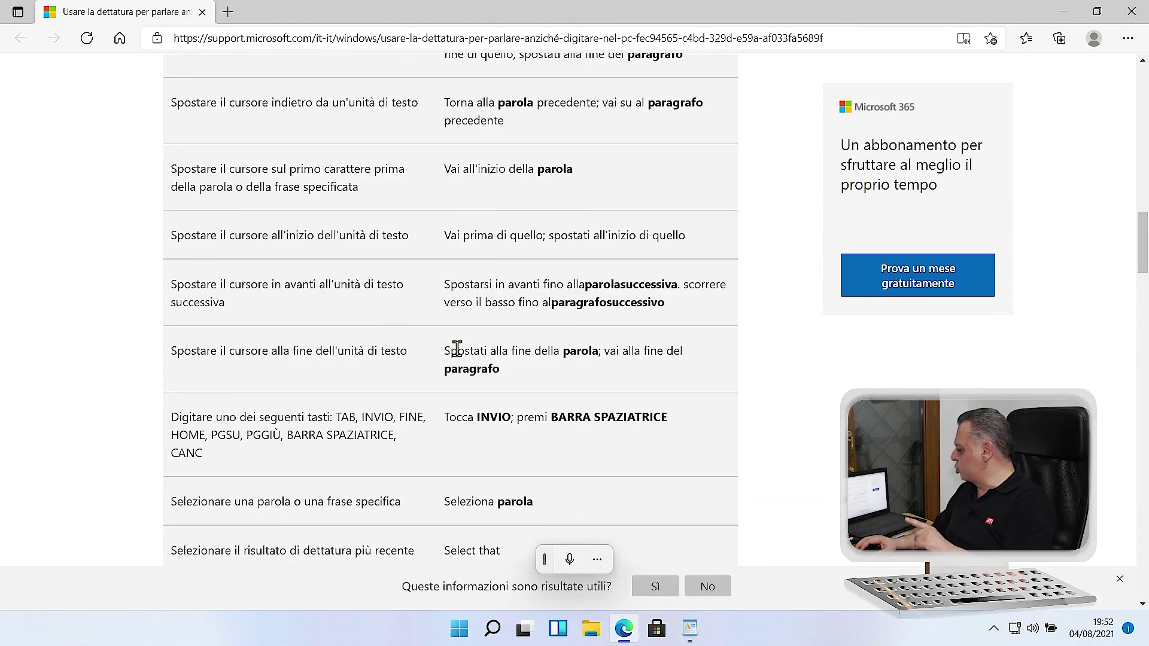
pyautogui.scroll(-1, 457, 349)
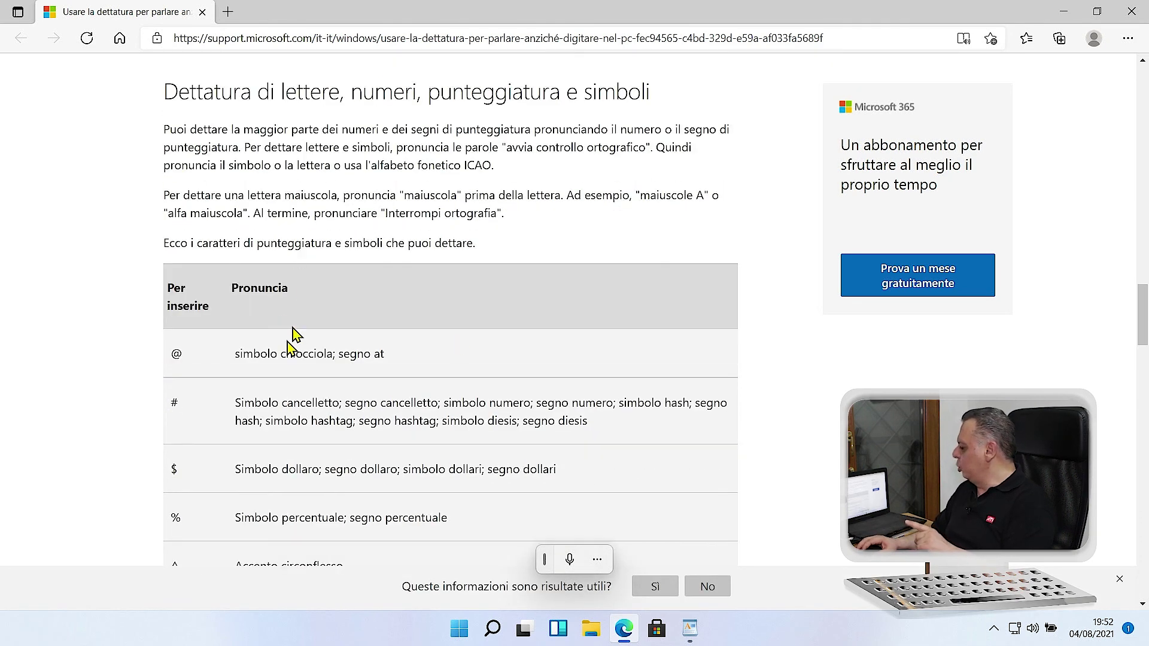
pyautogui.scroll(-3, 274, 371)
pyautogui.scroll(3, 272, 344)
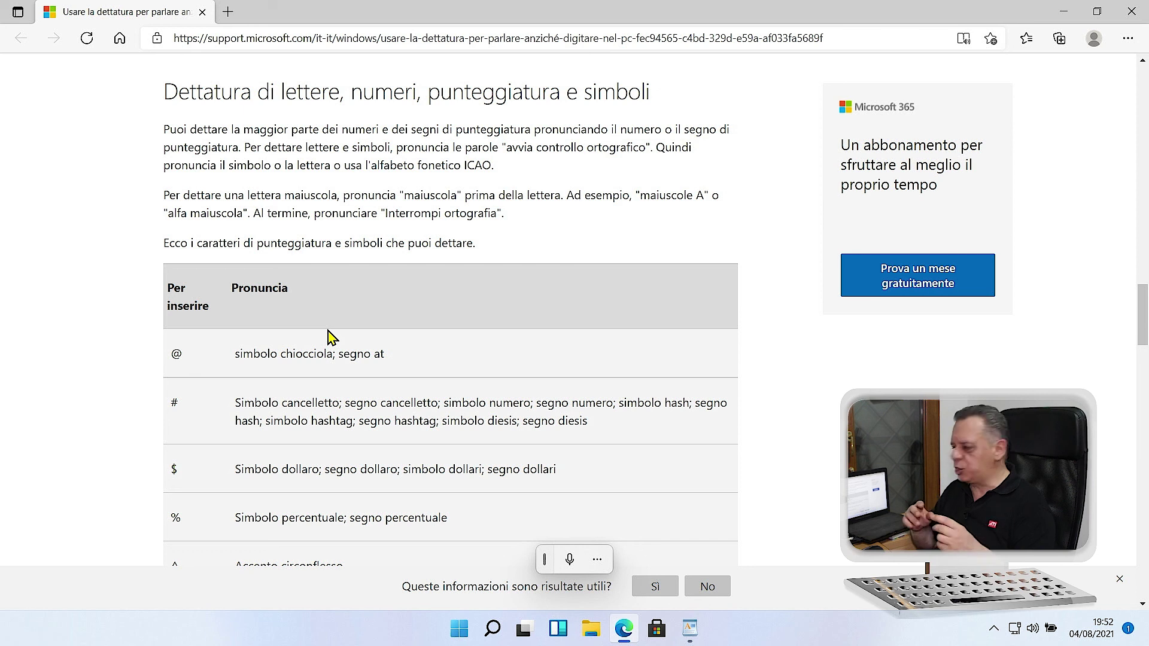
pyautogui.scroll(-5, 323, 336)
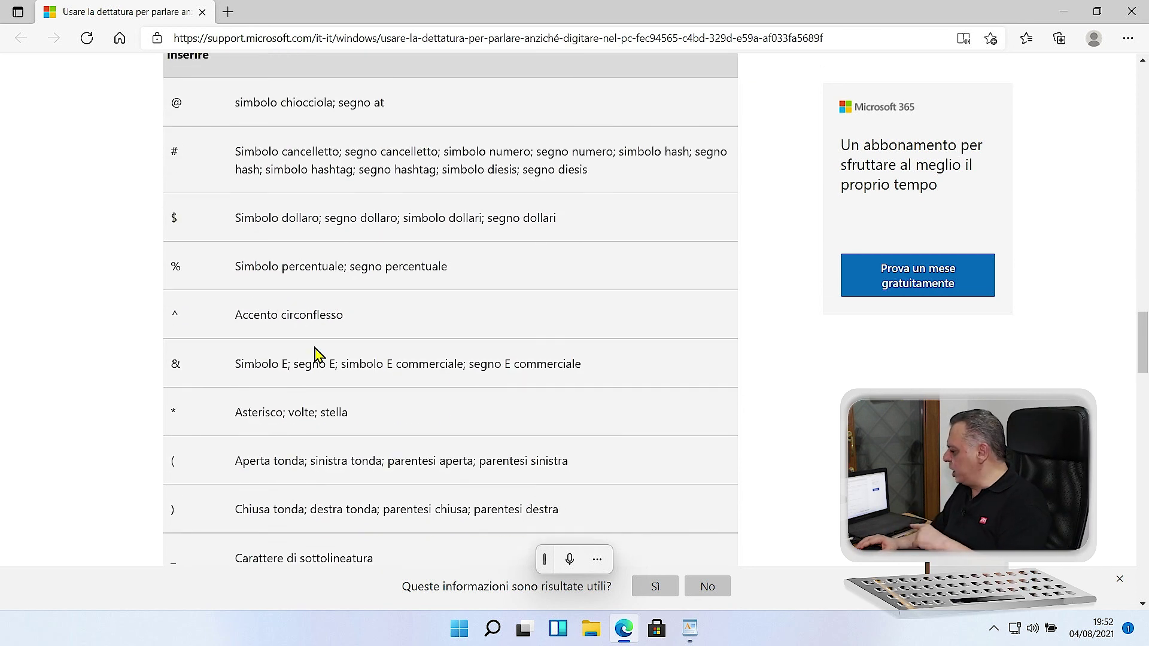
pyautogui.scroll(-1, 320, 351)
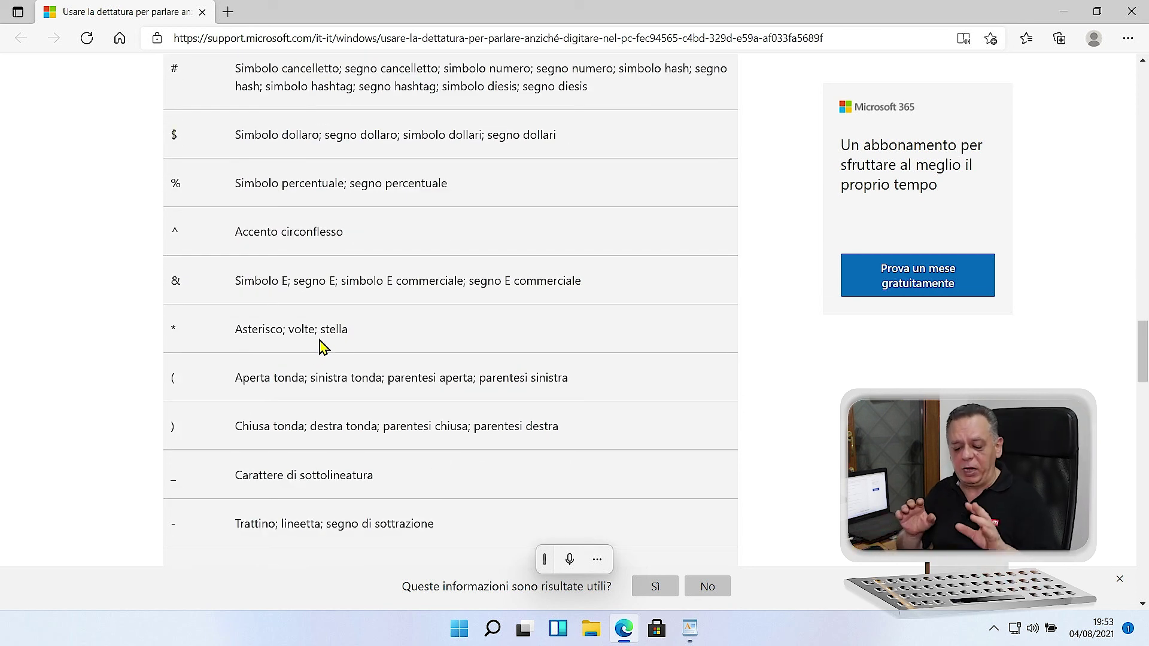